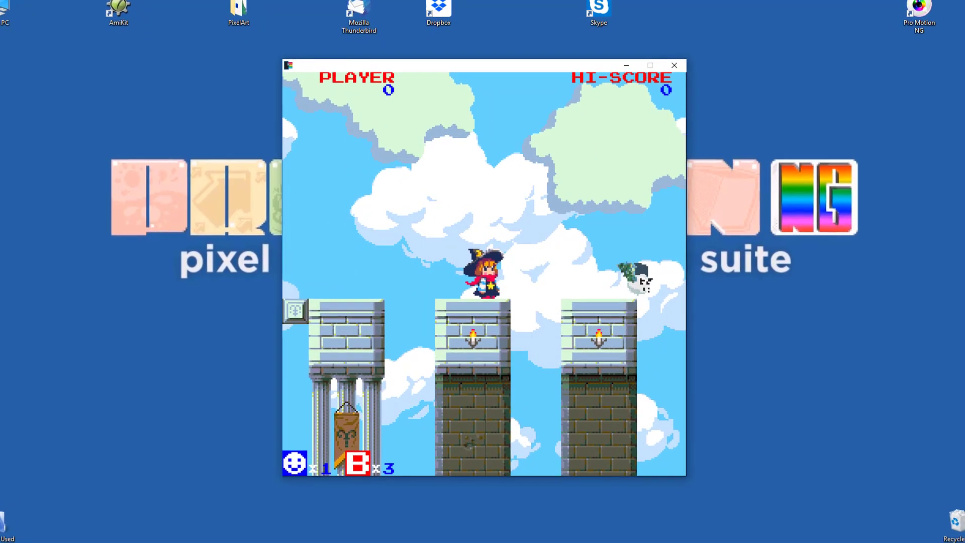
key(Right)
key(space)
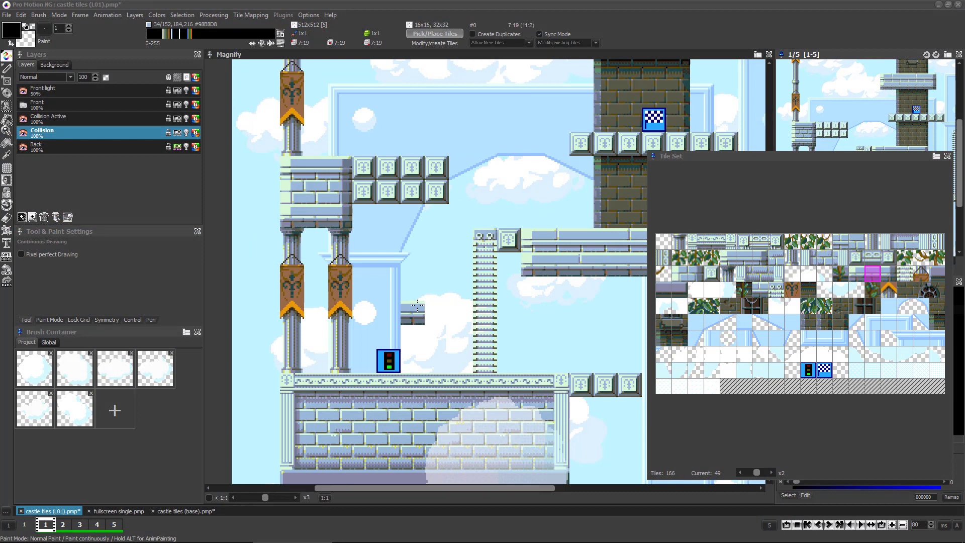
Extend the stone platform across the top of the ladder using wall tiles from the tile set.
key(Right)
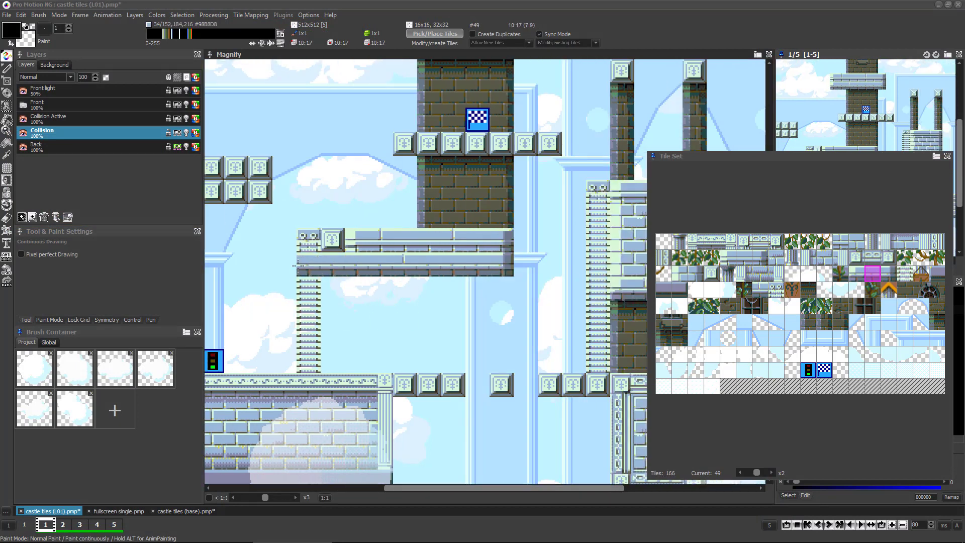
click(744, 257)
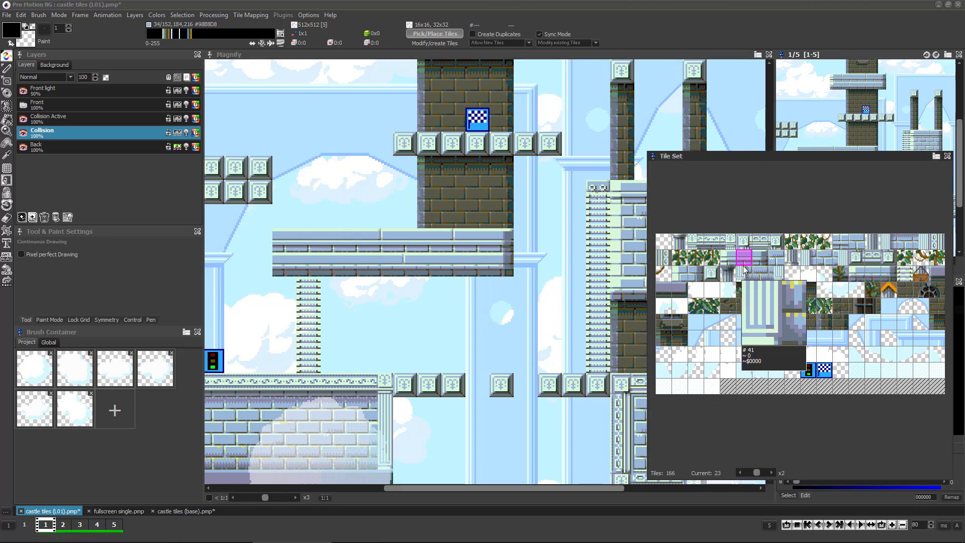
click(732, 260)
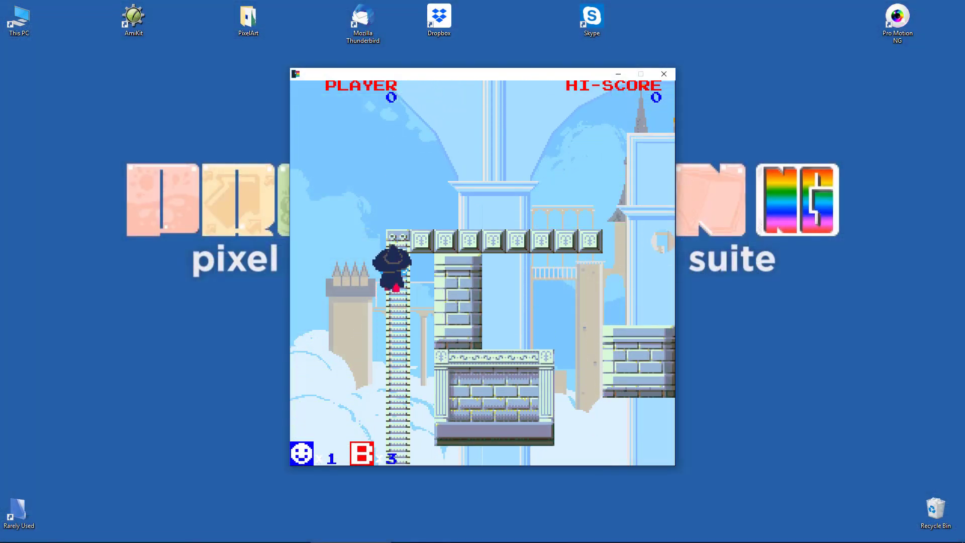
key(Right)
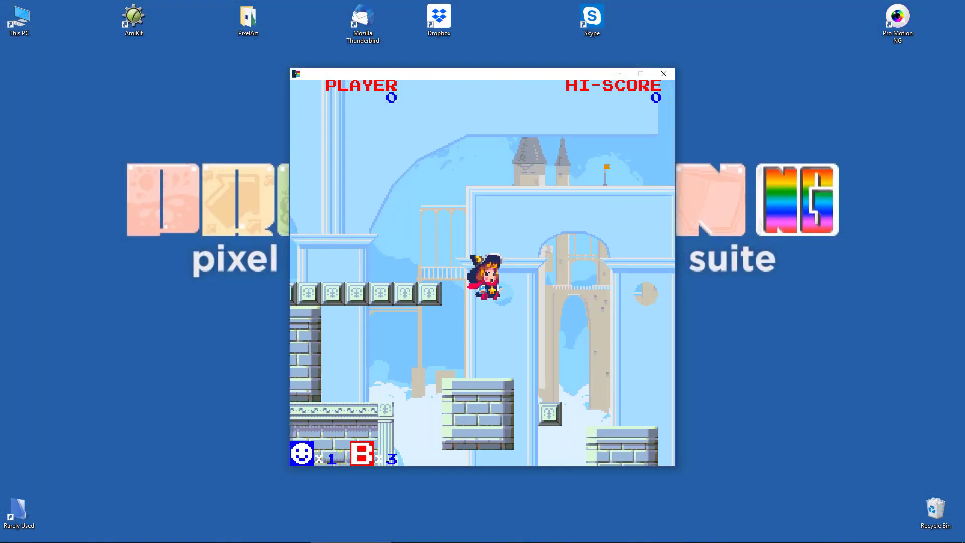
key(Right)
key(space)
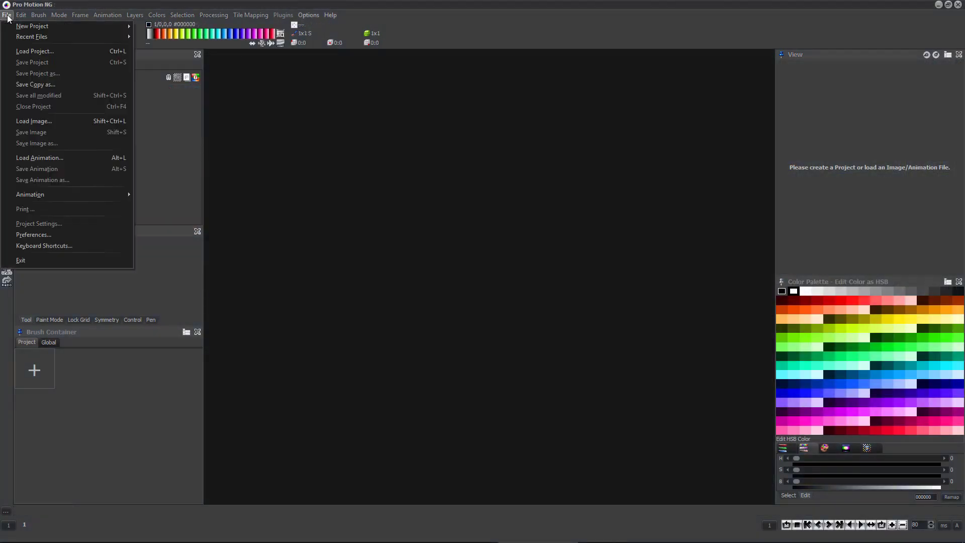
Create a new Tile Maps project with 16 x 16 tiles and both Mirror X and Mirror Y enabled.
mouse_move(27, 26)
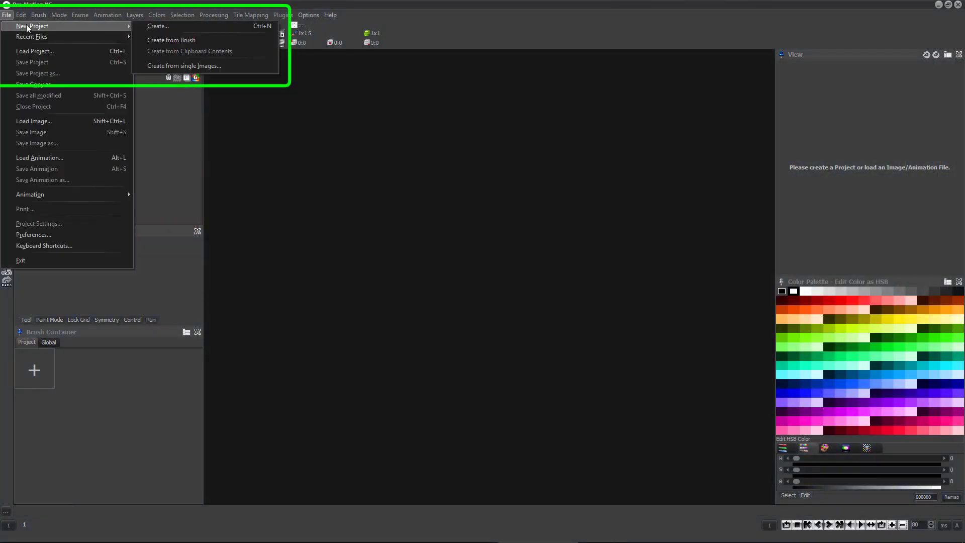
click(159, 25)
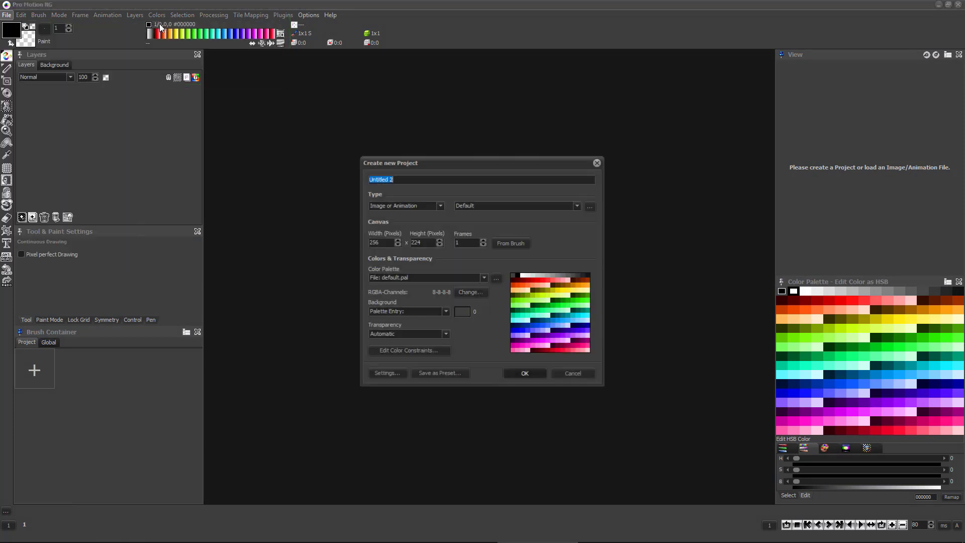
click(409, 207)
click(387, 222)
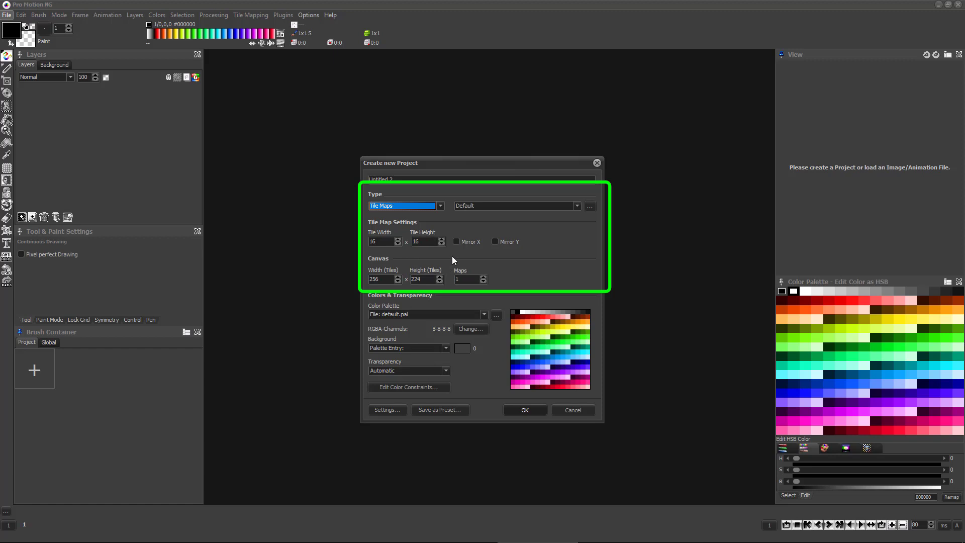
click(457, 242)
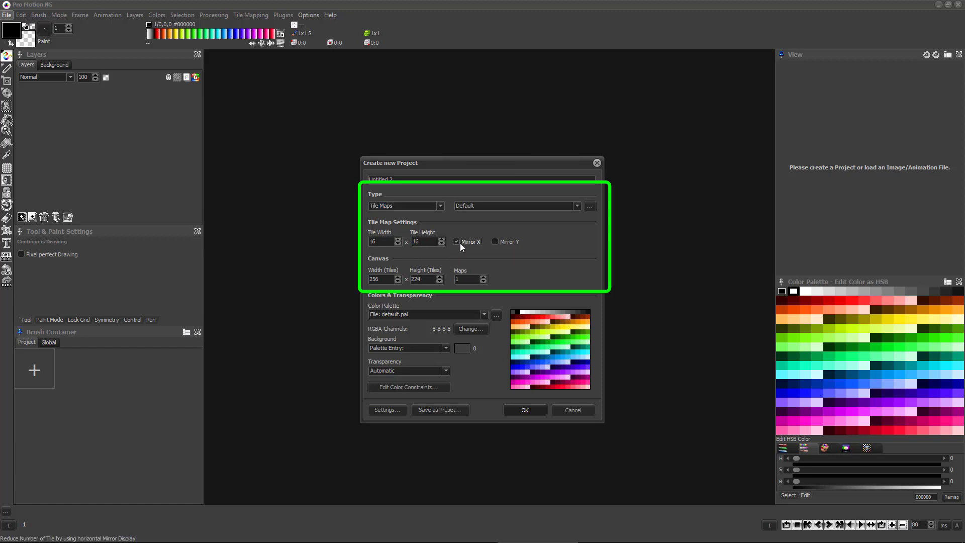
click(495, 241)
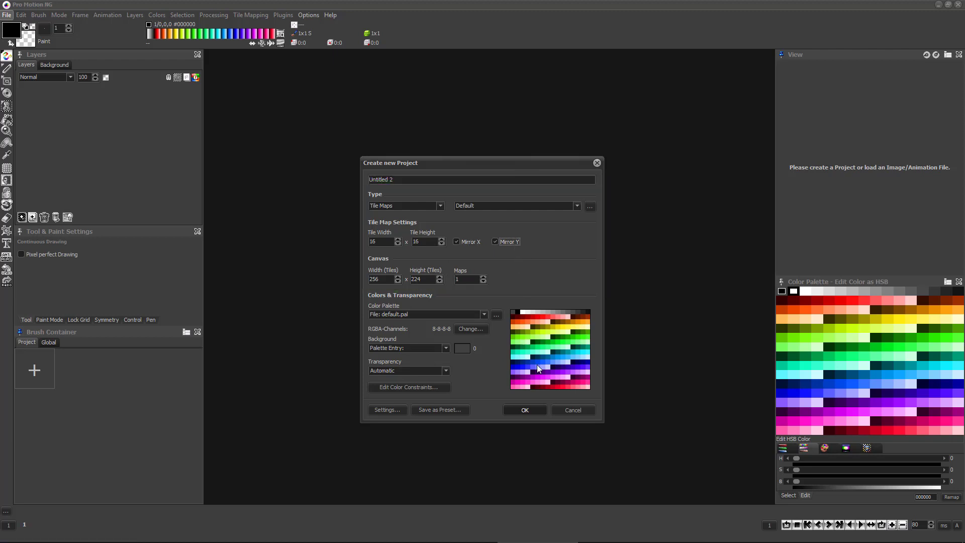
click(525, 409)
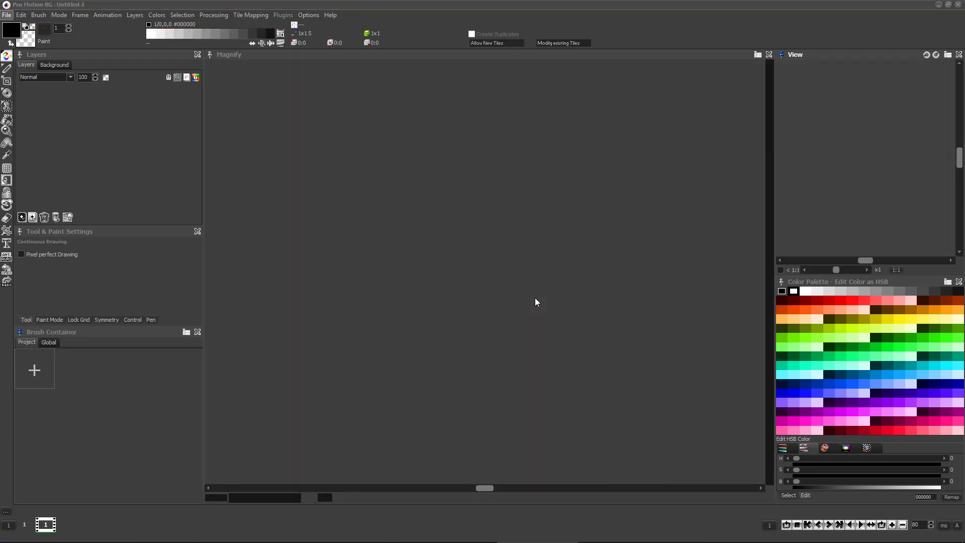
Change the background palette colour of the new tile map to blue #52719C.
scroll(533, 296, down, 3)
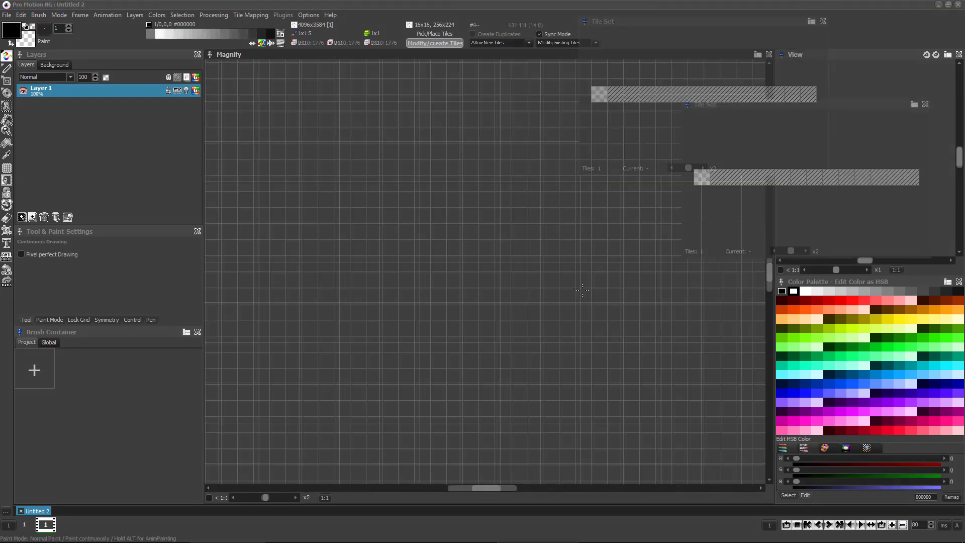
drag(834, 470, 883, 481)
click(803, 447)
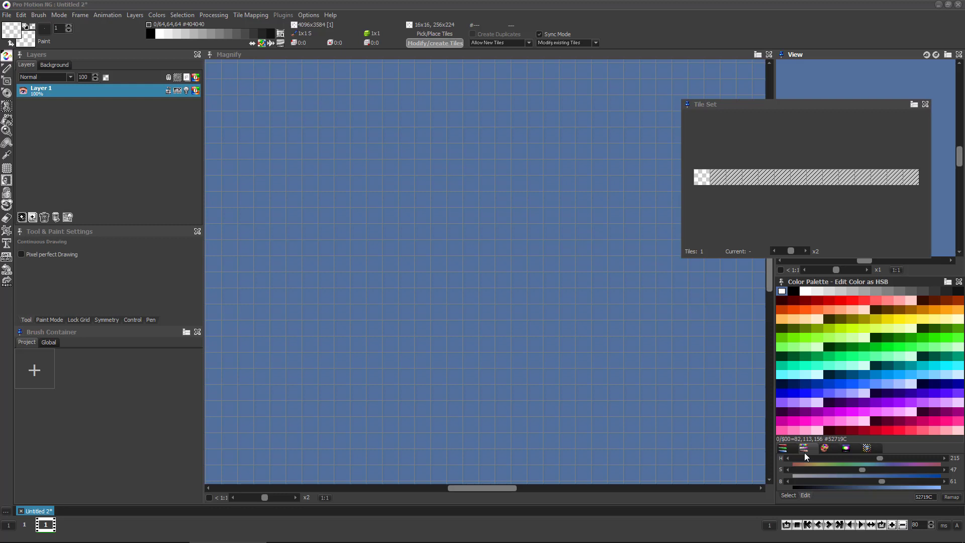
Paint a sloping ground stroke in grey #5B5B5B with an 11-pixel brush and fill the area beneath it with a solid rectangle.
click(783, 447)
click(911, 291)
key(5)
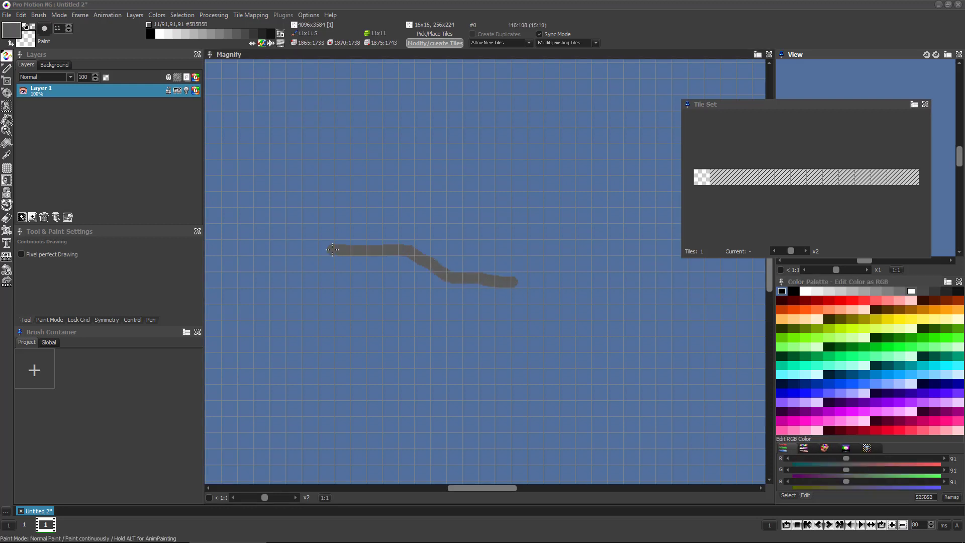
key(shift+r)
drag(331, 255, 442, 281)
Add a lighter grey freehand stroke along the upper edge of the ground shape with a 5-pixel brush.
key(d)
key(4)
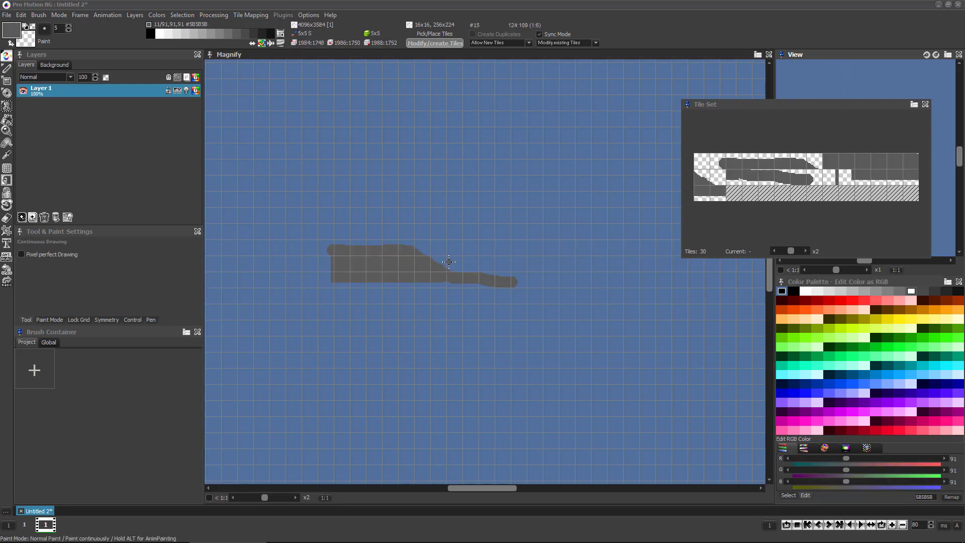
click(853, 291)
drag(409, 245, 395, 244)
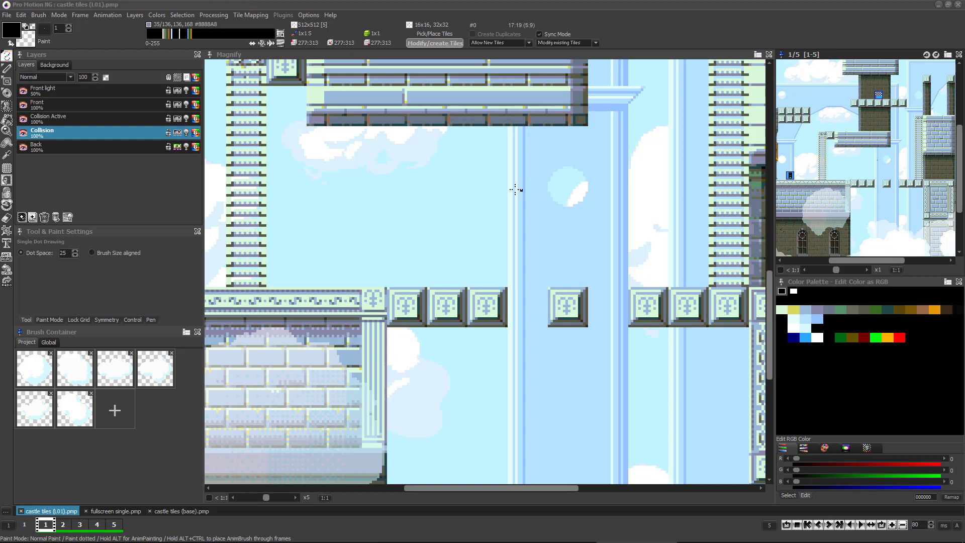
In the castle map, switch to placing tiles and copy the ledge's ornamental corner tile to the open sky above it.
click(434, 34)
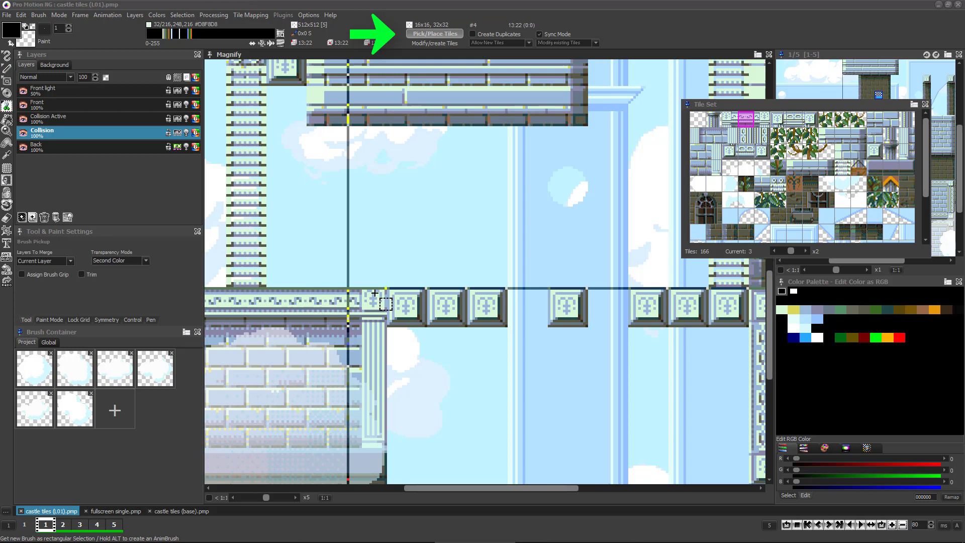
click(354, 297)
click(327, 186)
click(407, 226)
key(b)
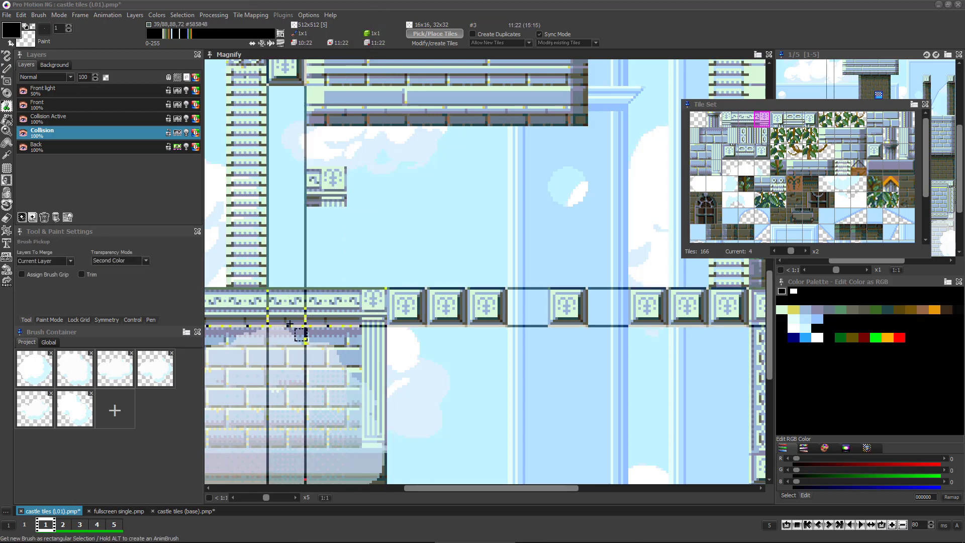
Pick the frieze tile from the ledge and lay a row of it leftward from the copied corner tile.
click(287, 304)
click(287, 187)
drag(246, 187, 216, 187)
key(t)
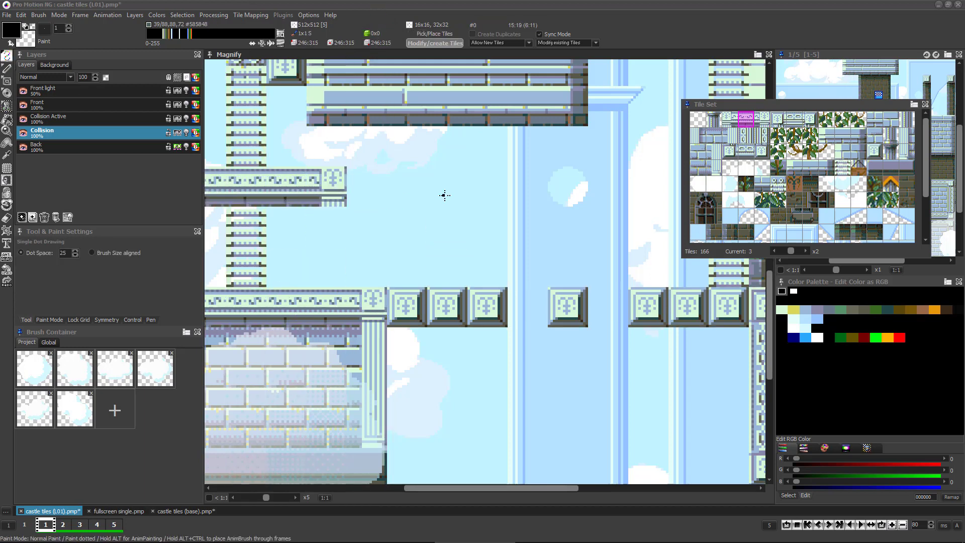
Build a four-tile stone platform beside the new frieze from the left-end, middle and right-end wall tiles.
click(826, 135)
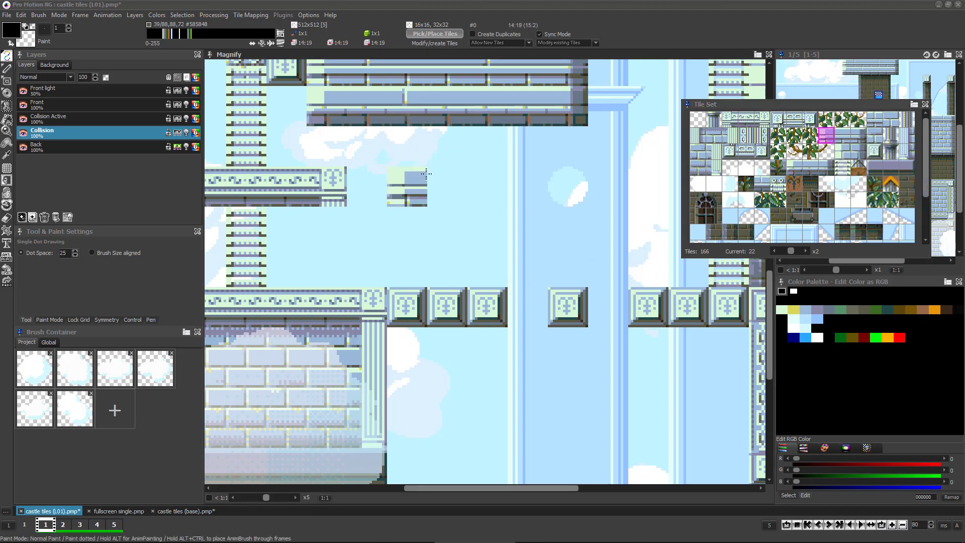
click(842, 136)
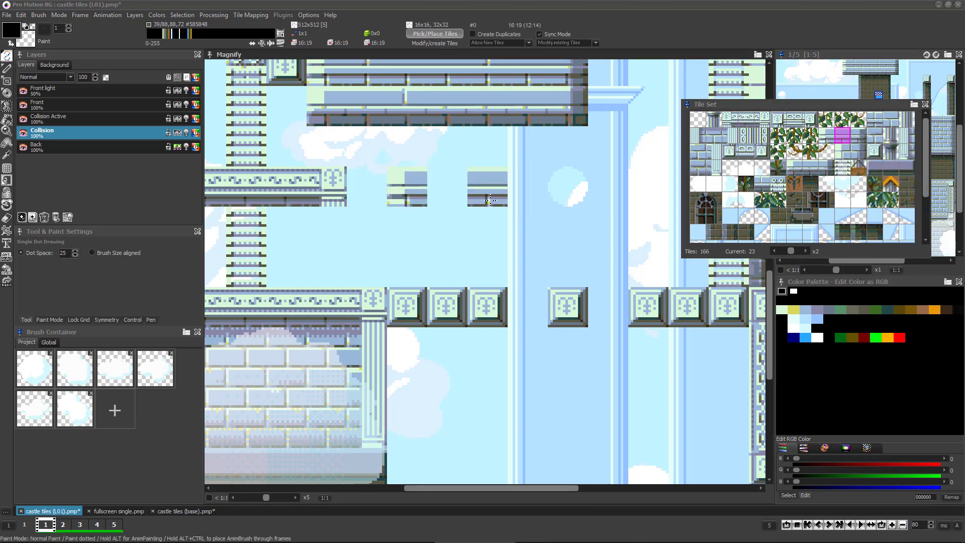
click(457, 191)
click(487, 189)
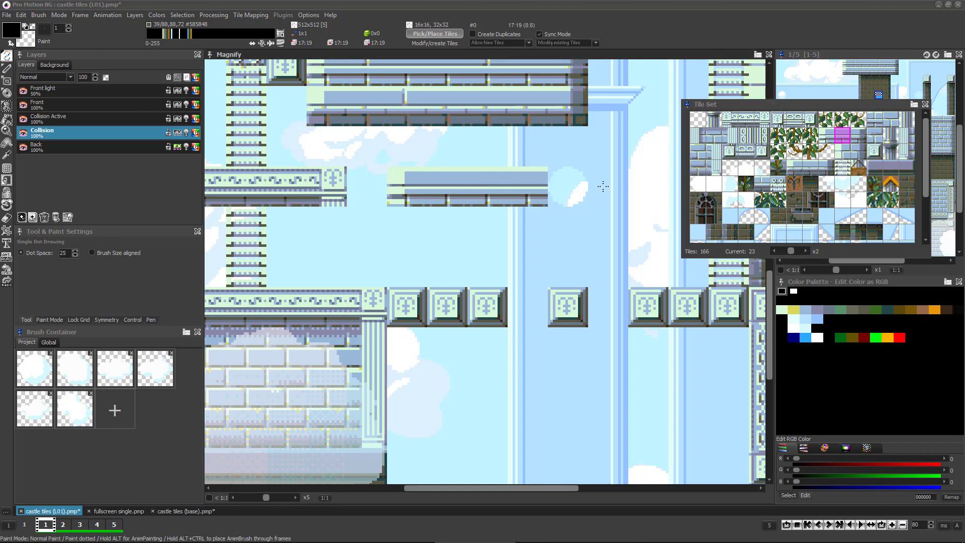
click(858, 136)
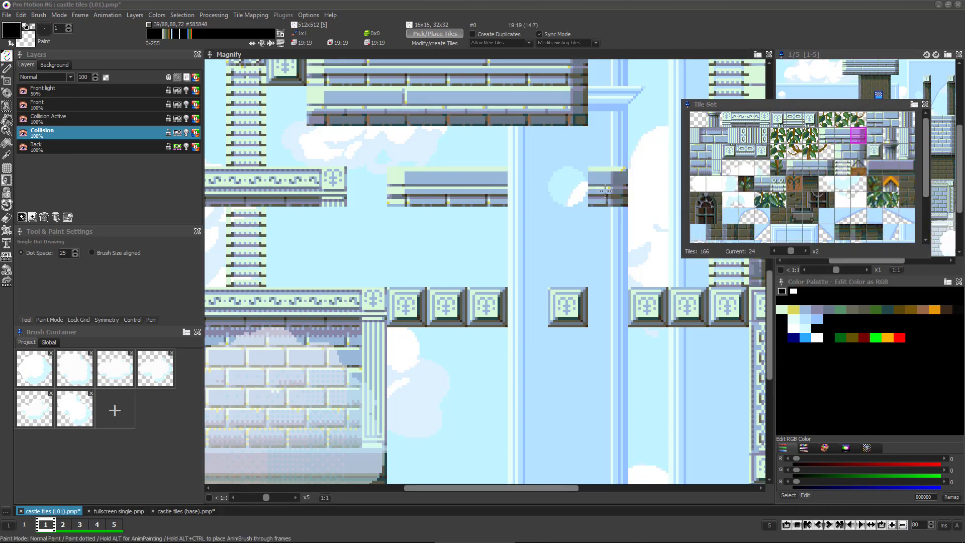
click(547, 186)
click(528, 186)
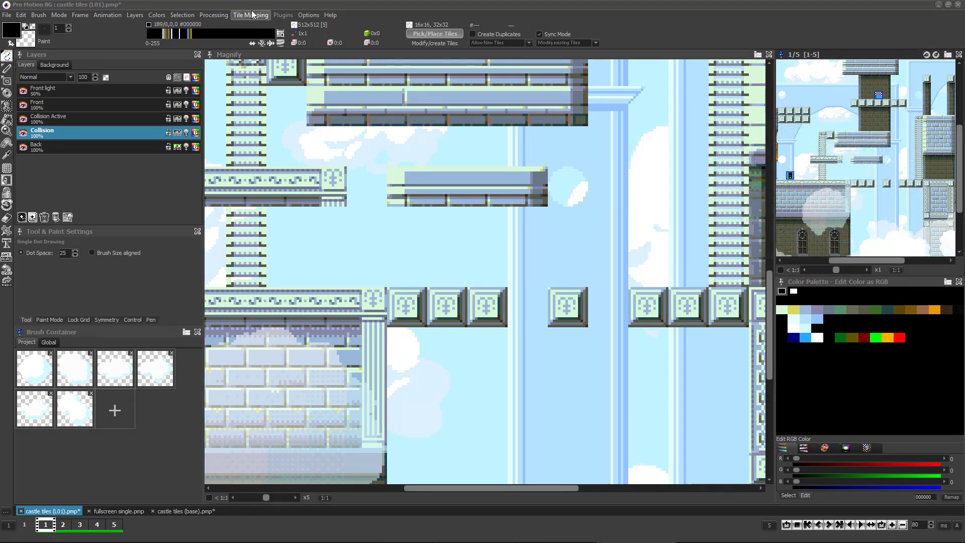
Enable horizontal and vertical tile mirroring in the tile mapping settings.
click(253, 14)
click(307, 100)
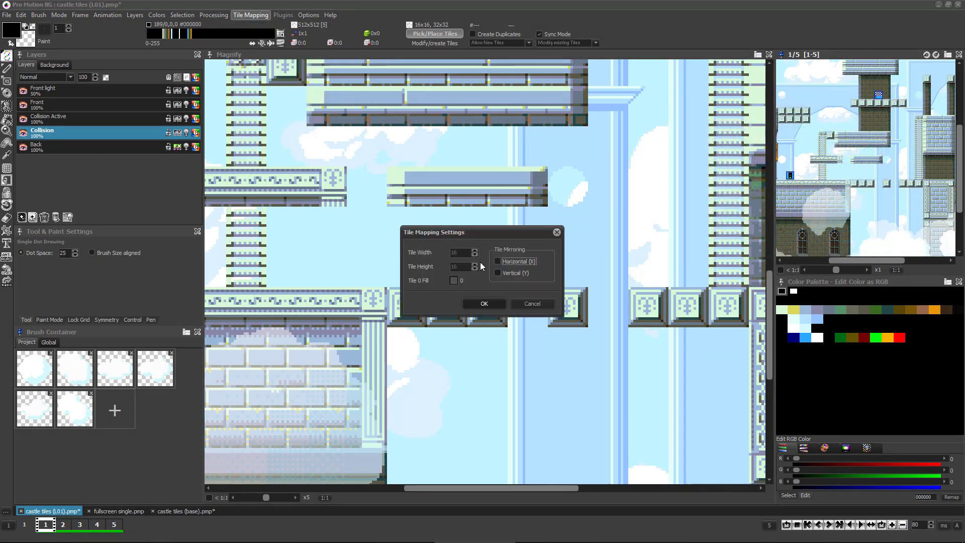
click(485, 303)
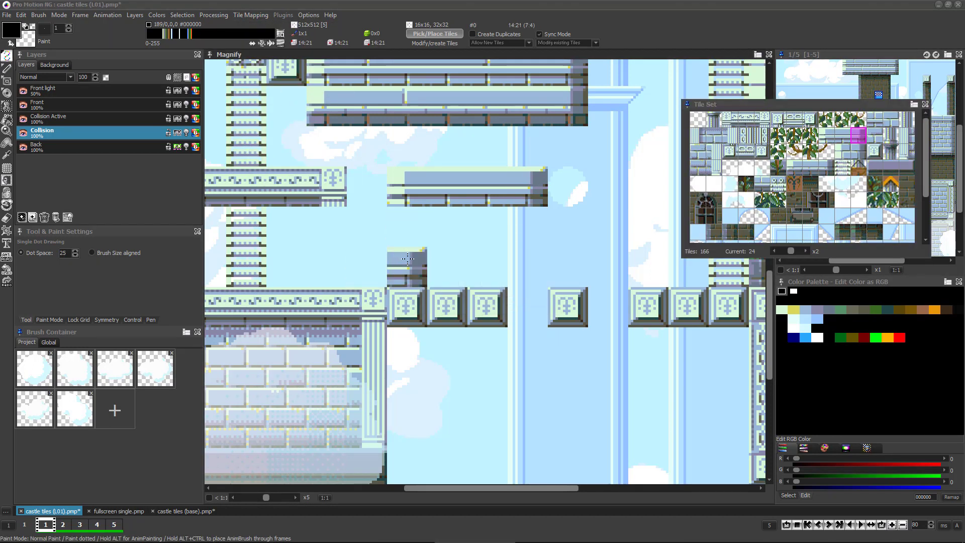
Place the right-end wall tile with horizontally and vertically mirrored copies as a two-by-two block below the platform.
key(x)
click(417, 279)
click(445, 279)
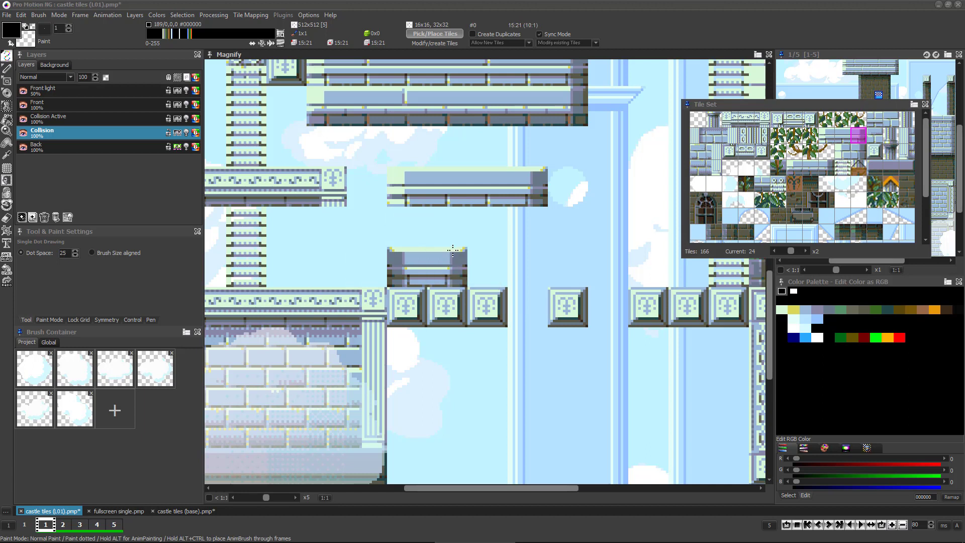
key(y)
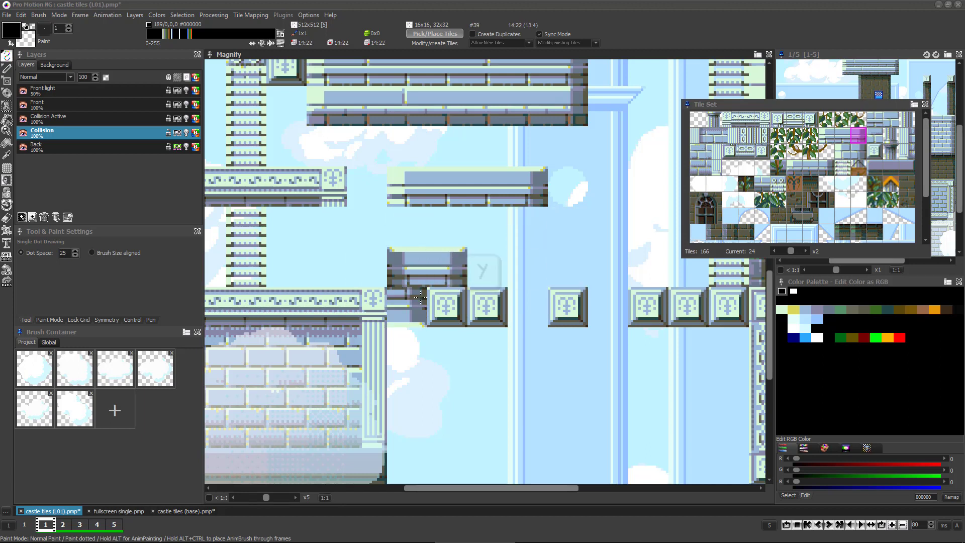
click(438, 298)
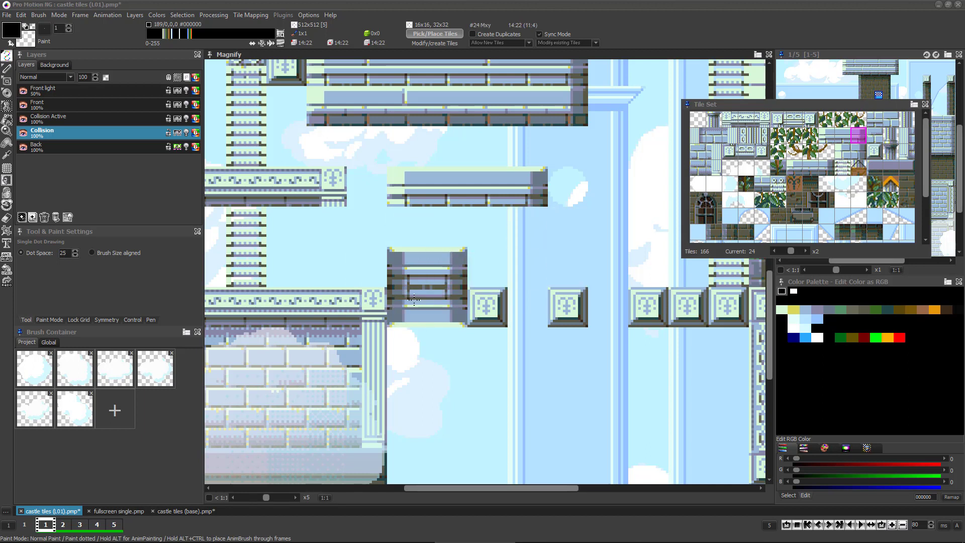
click(414, 300)
Try filling a large rectangle below the platform with the mirrored wall tile.
key(r)
mouse_move(327, 226)
mouse_down()
mouse_move(510, 381)
mouse_move(603, 427)
mouse_move(657, 423)
mouse_up()
key(shift+r)
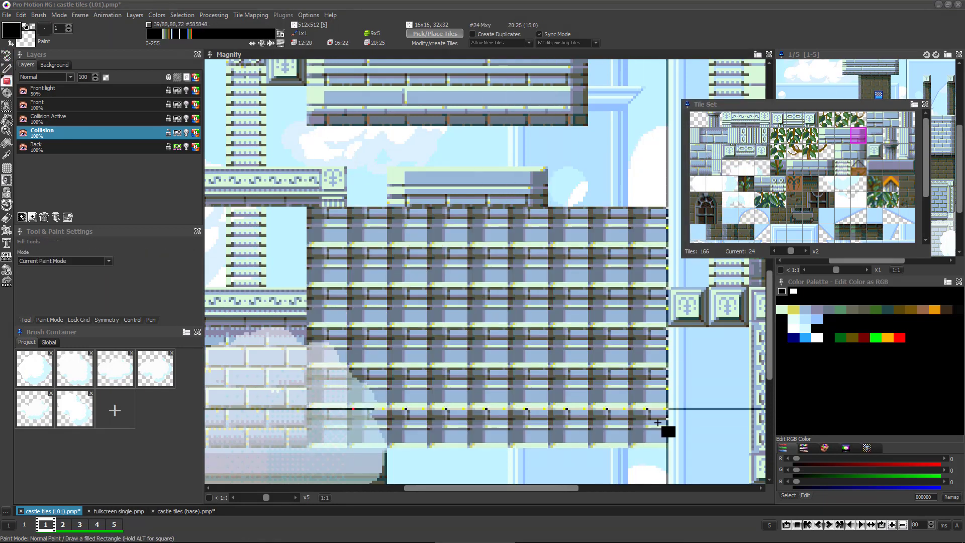
Undo the tile-filled rectangle and draw an oval outline with the column capital tile below the upper platform.
click(7, 92)
click(713, 120)
key(ctrl+z)
key(ctrl+z)
drag(407, 186, 662, 428)
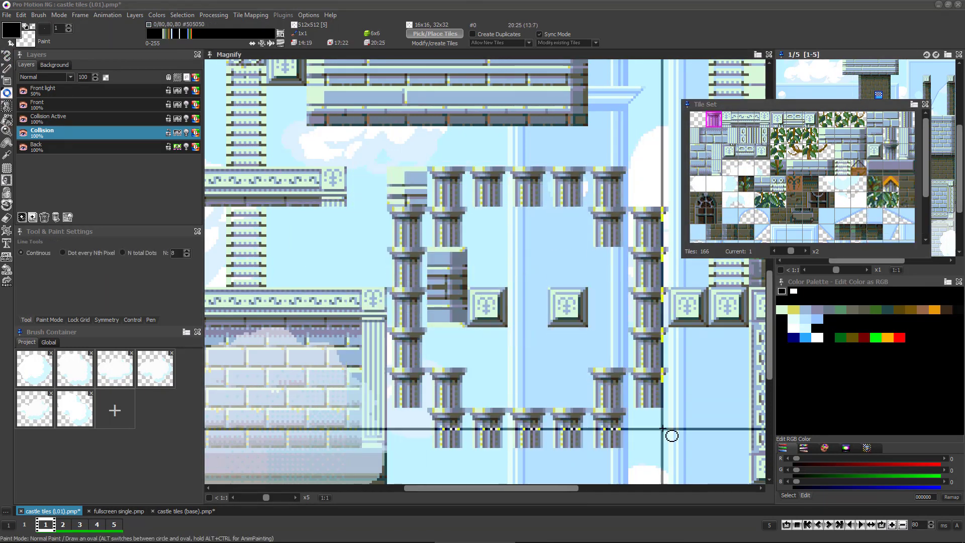
Draw overlapping oval outlines with the dark arched window tile over the column ring.
click(698, 200)
mouse_move(528, 266)
mouse_down()
mouse_move(608, 387)
mouse_move(726, 465)
mouse_up()
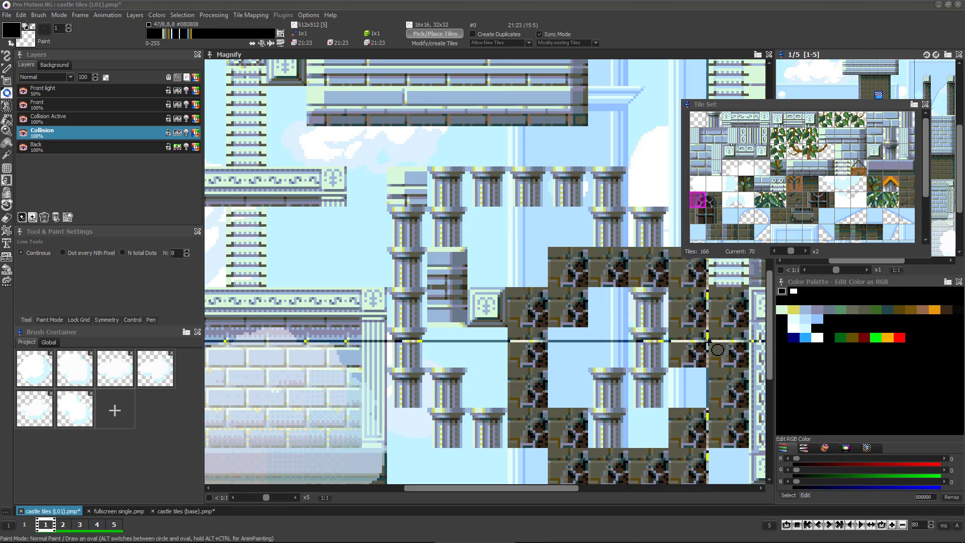
drag(717, 349, 528, 241)
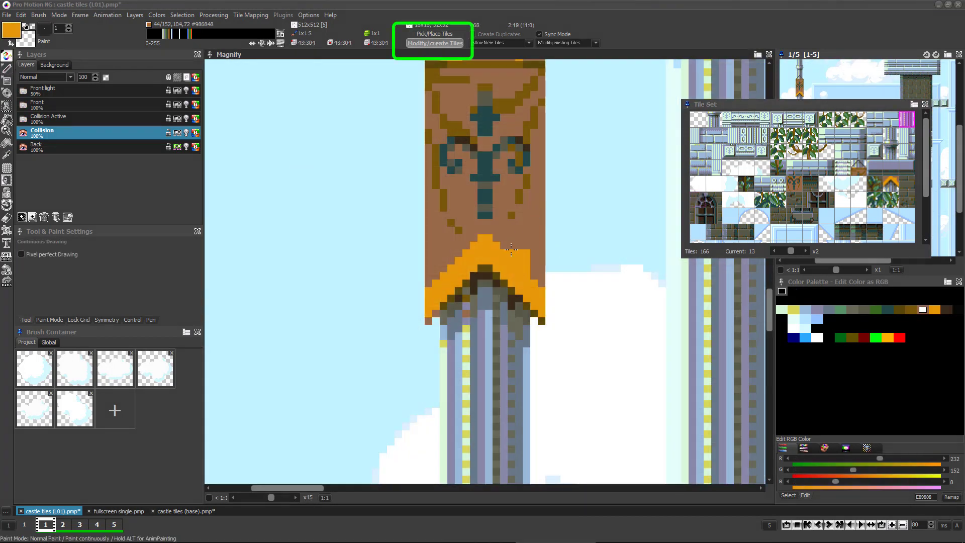
Restore the brown background beside the banner's orange trim and copy the banner tiles onto the second column.
right_click(535, 251)
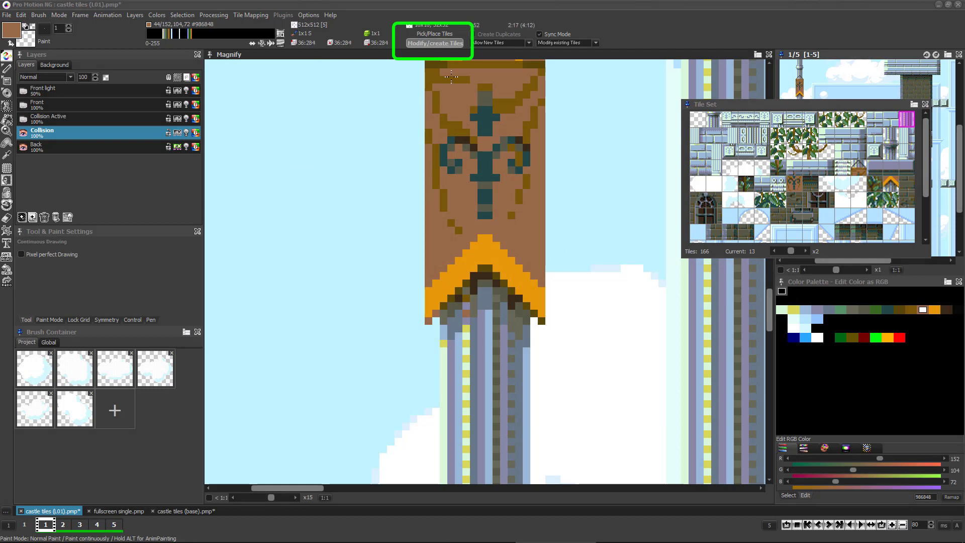
click(430, 37)
scroll(483, 258, down, 4)
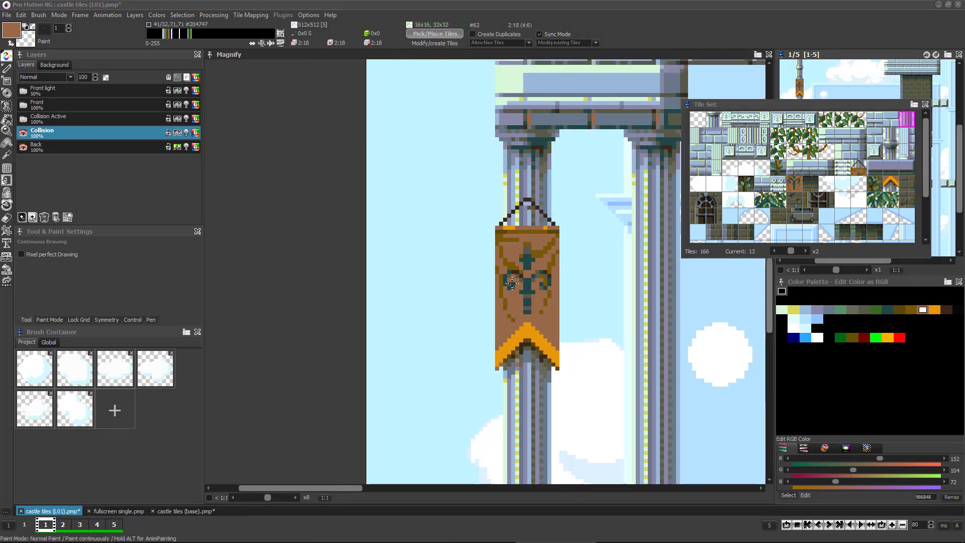
key(Right)
drag(406, 192, 467, 365)
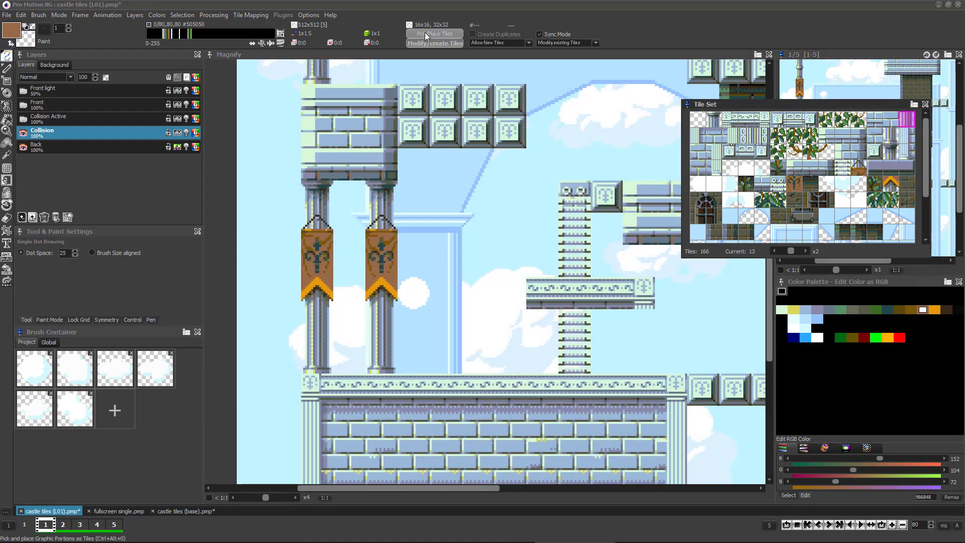
Pick up both hanging banners together as one brush in Pick/Place Tiles mode.
click(424, 35)
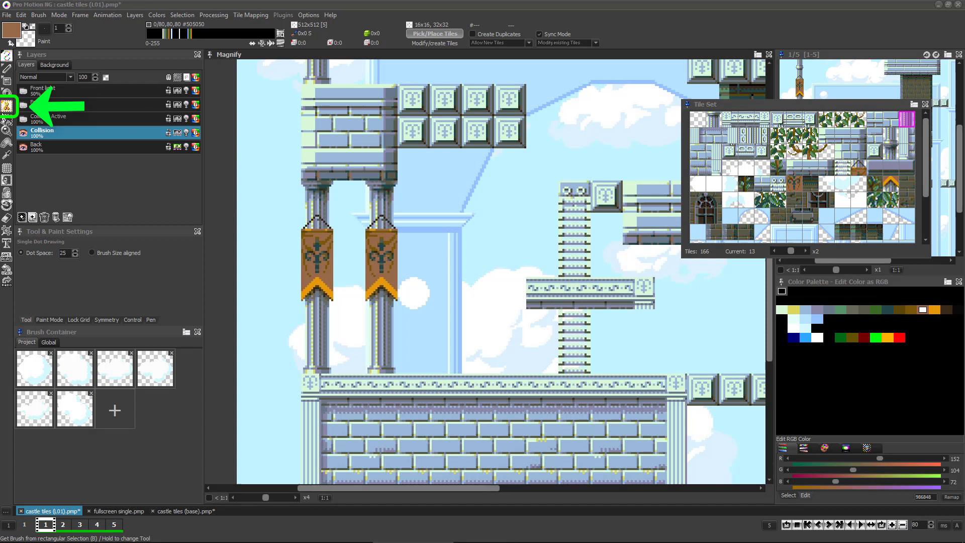
click(7, 104)
mouse_move(295, 213)
mouse_down()
mouse_move(333, 246)
mouse_move(334, 301)
mouse_move(410, 331)
mouse_move(408, 307)
mouse_up()
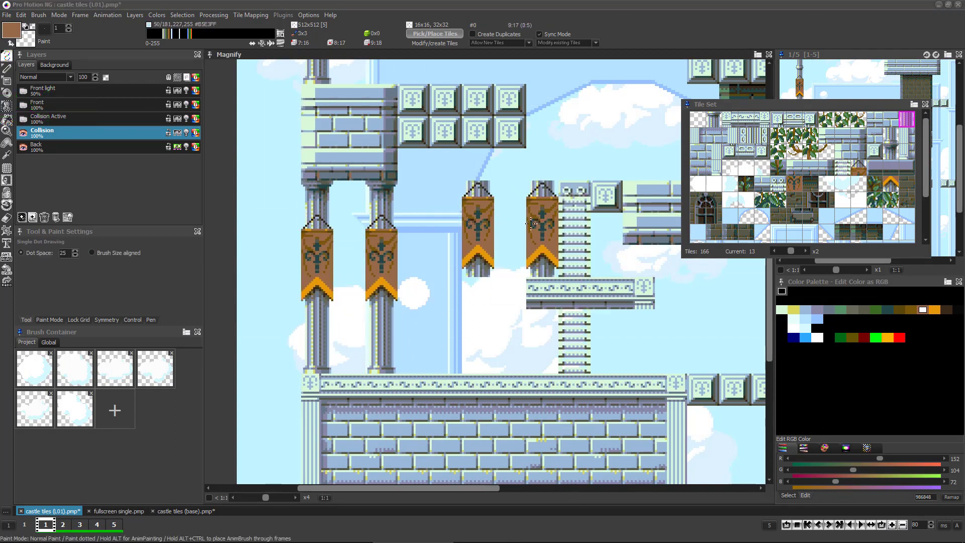
Pick up part of the second column's banner emblem as a pixel brush in Modify/create Tiles mode.
click(417, 43)
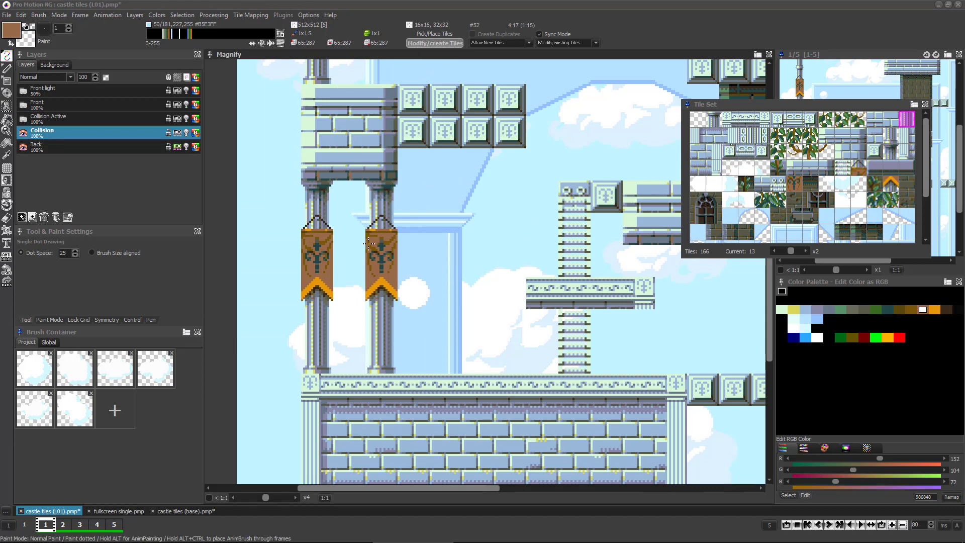
key(b)
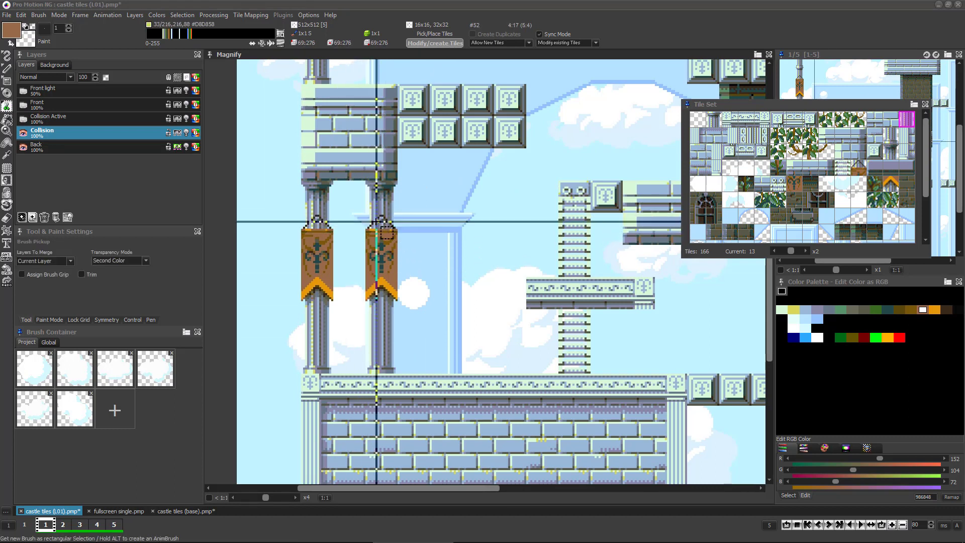
drag(379, 236, 397, 278)
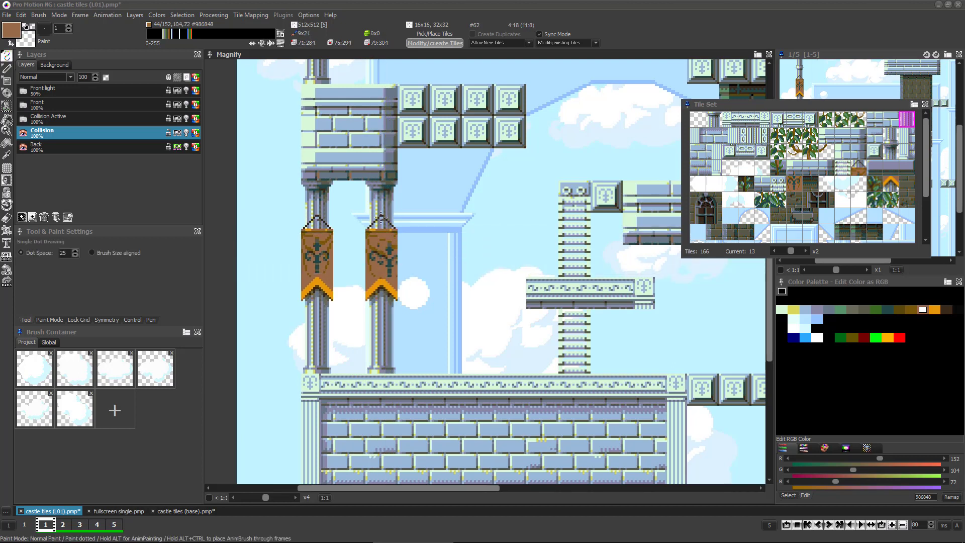
Try stamping the emblem brush onto a brick tile of the block above the columns, and undo it.
click(351, 129)
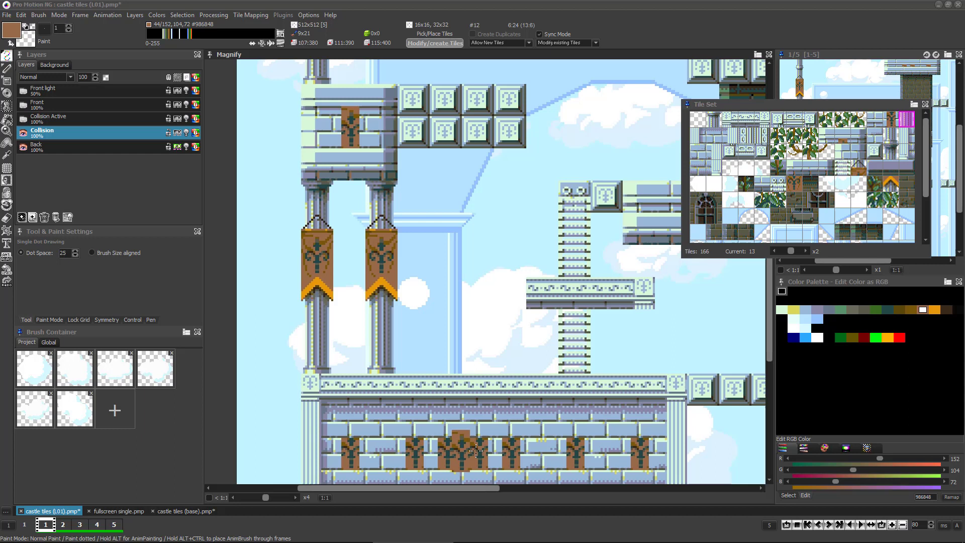
key(.)
key(comma)
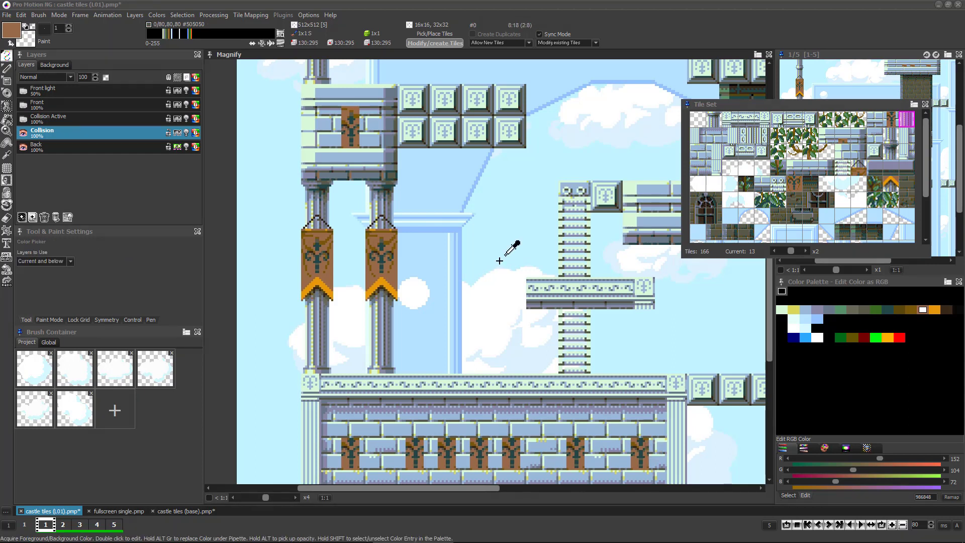
key(ctrl+z)
Try painting a brown smiley face with a 2-pixel brush across the upper block's brick tiles, and undo it.
scroll(427, 176, up, 4)
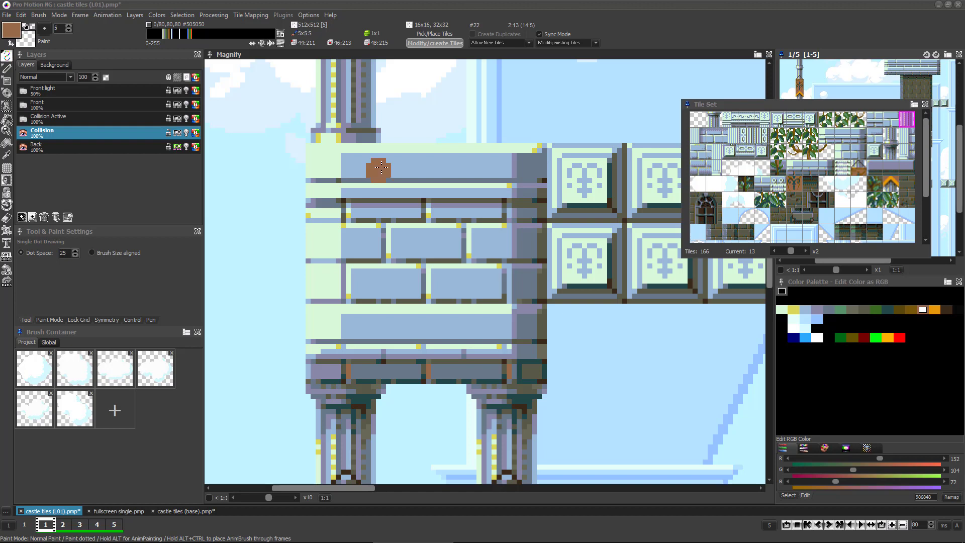
click(430, 34)
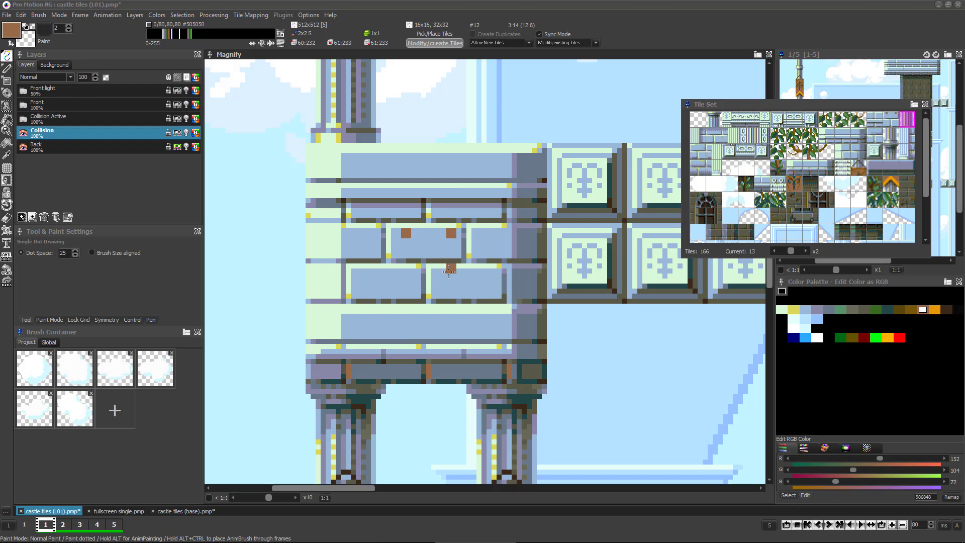
key(d)
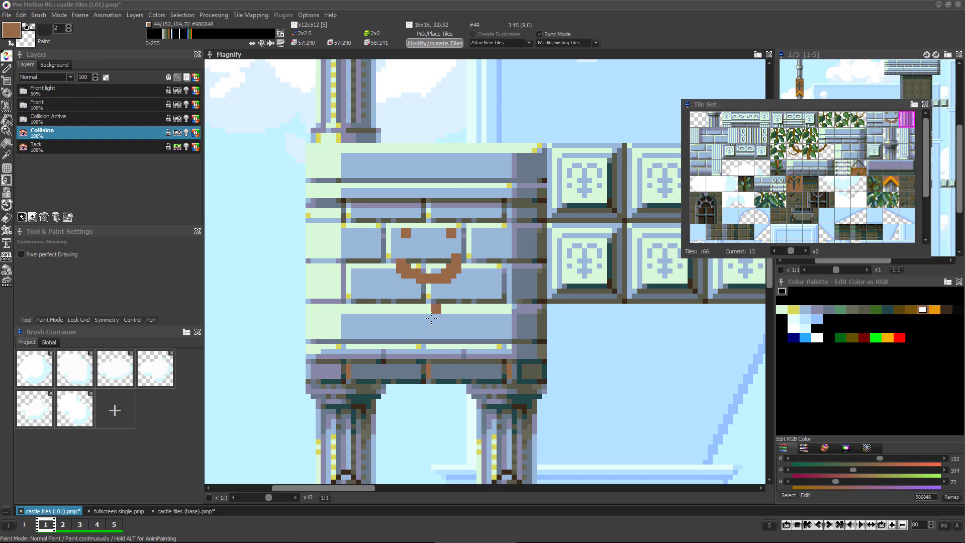
scroll(431, 318, down, 5)
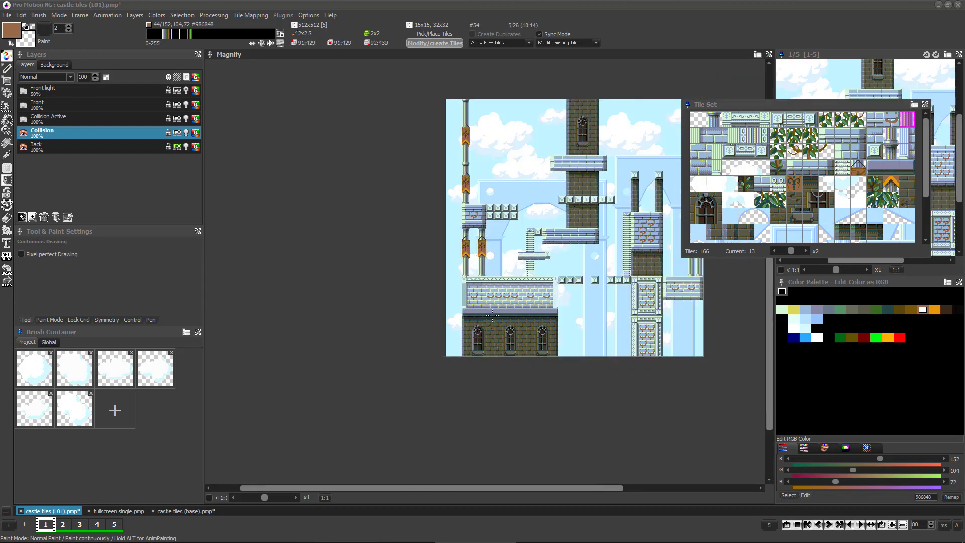
scroll(492, 315, up, 4)
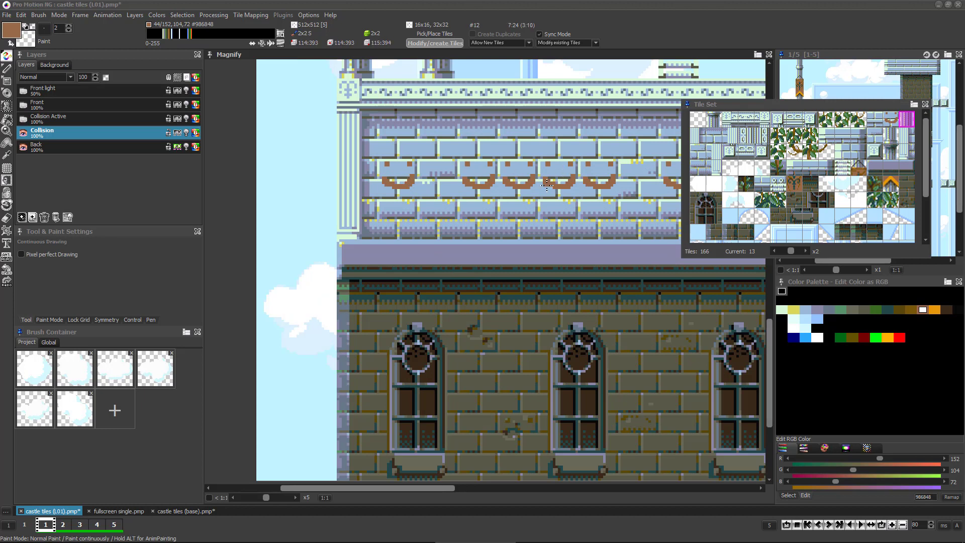
key(ctrl+z)
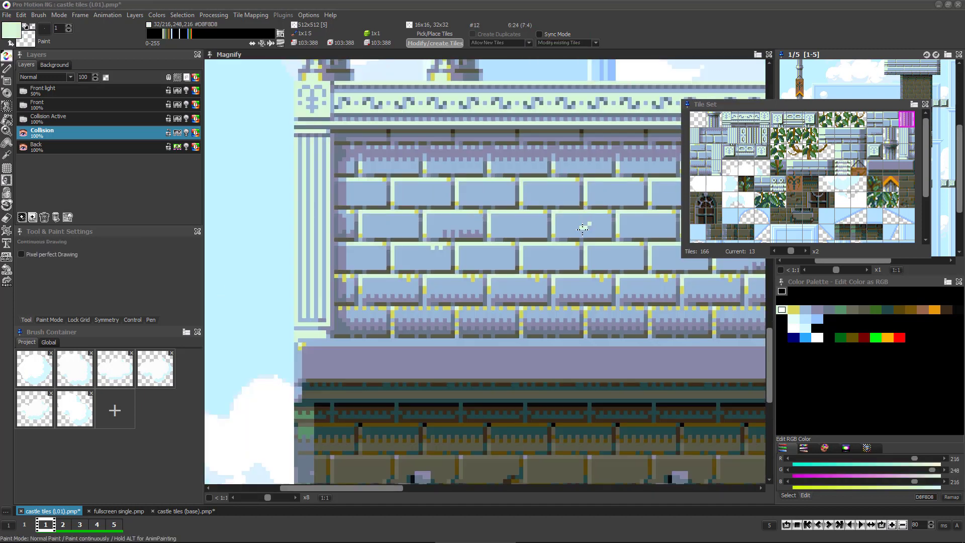
Paint a chip with light highlight and purple shadow on one lower-wall brick, and copy that tile elsewhere in the wall.
drag(583, 229, 574, 232)
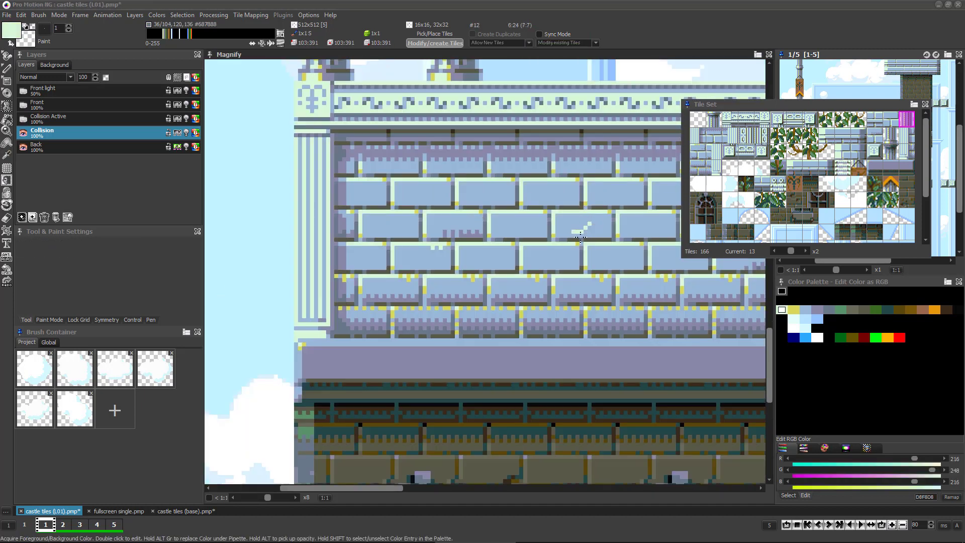
right_click(578, 219)
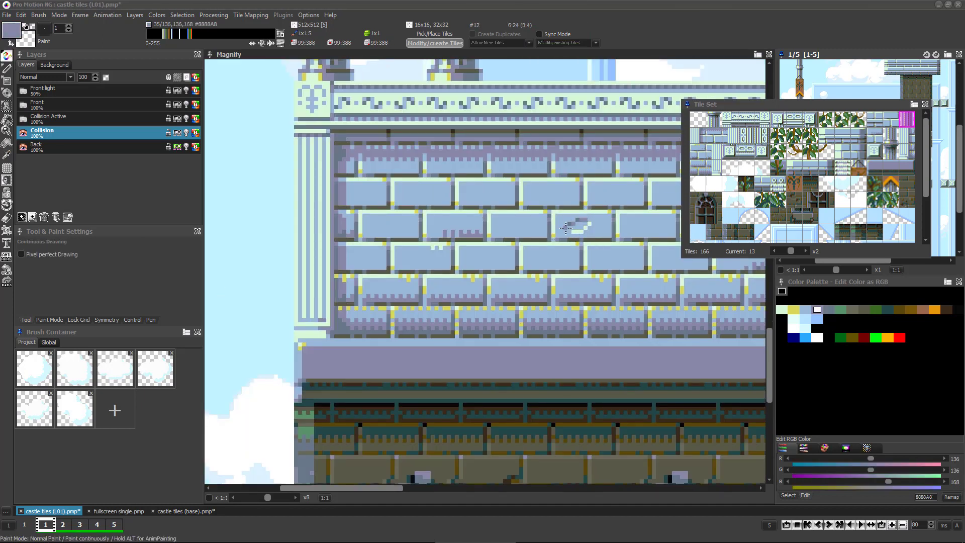
scroll(470, 308, down, 5)
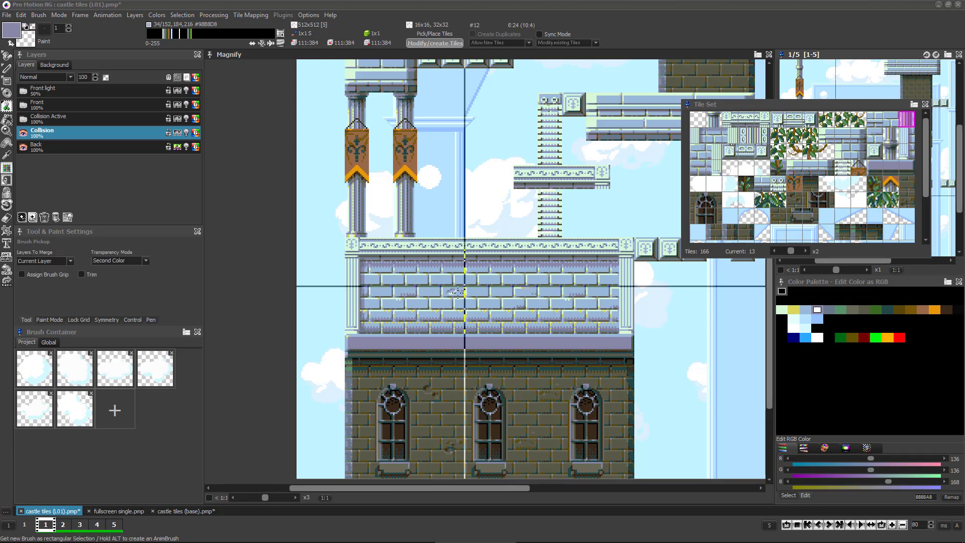
drag(441, 286, 464, 306)
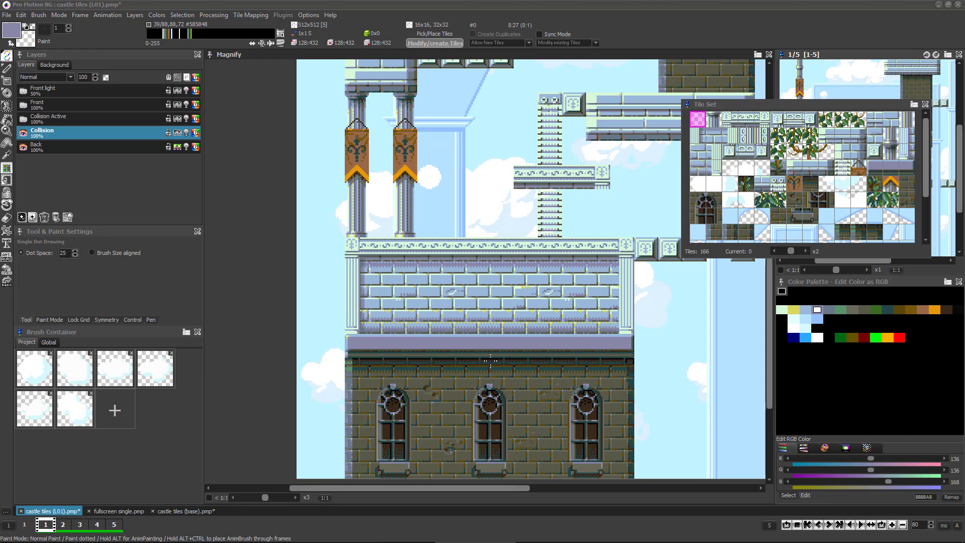
Select the vine branch tile in the repositioned tile set and reduce the tile display to x1.
drag(728, 104, 667, 151)
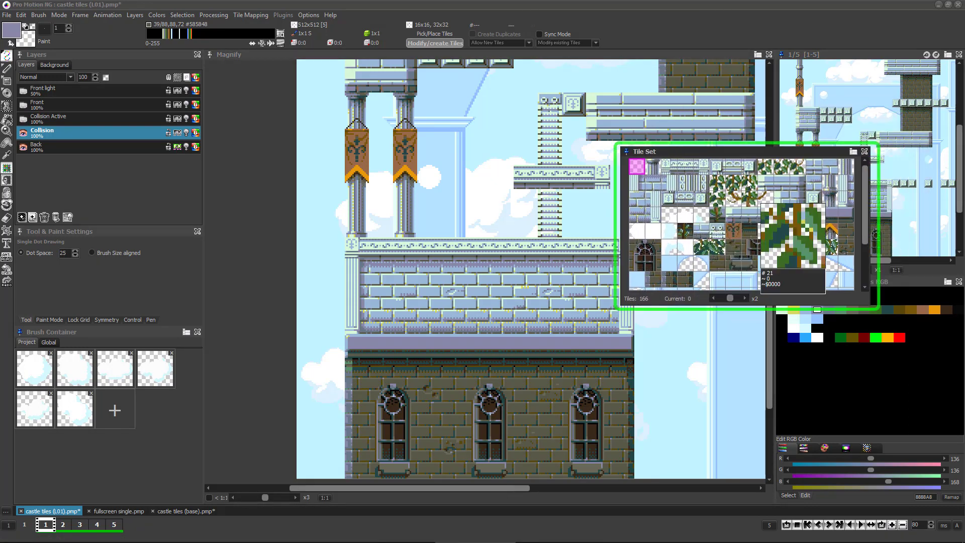
click(749, 199)
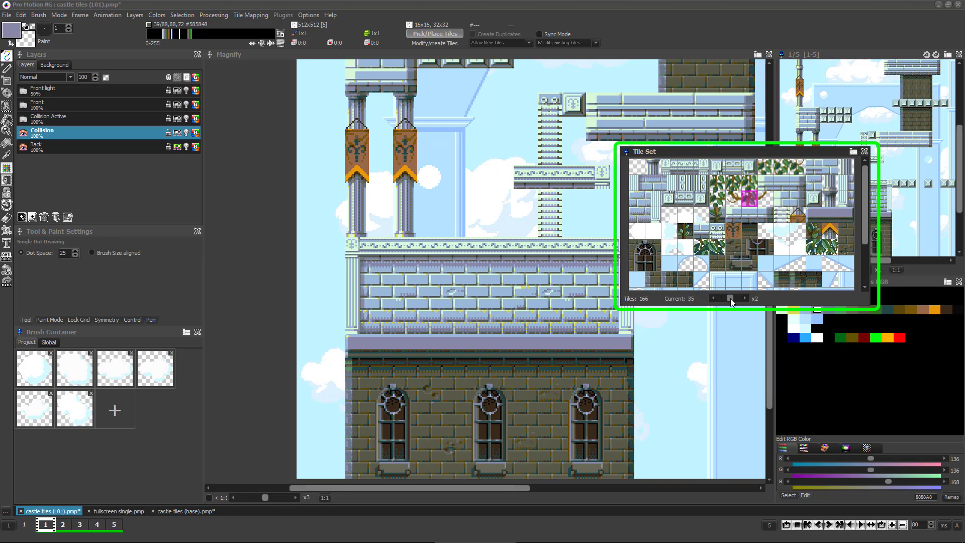
drag(730, 298, 729, 300)
Set the tile set display to a fixed number of 20 tiles per row.
click(853, 152)
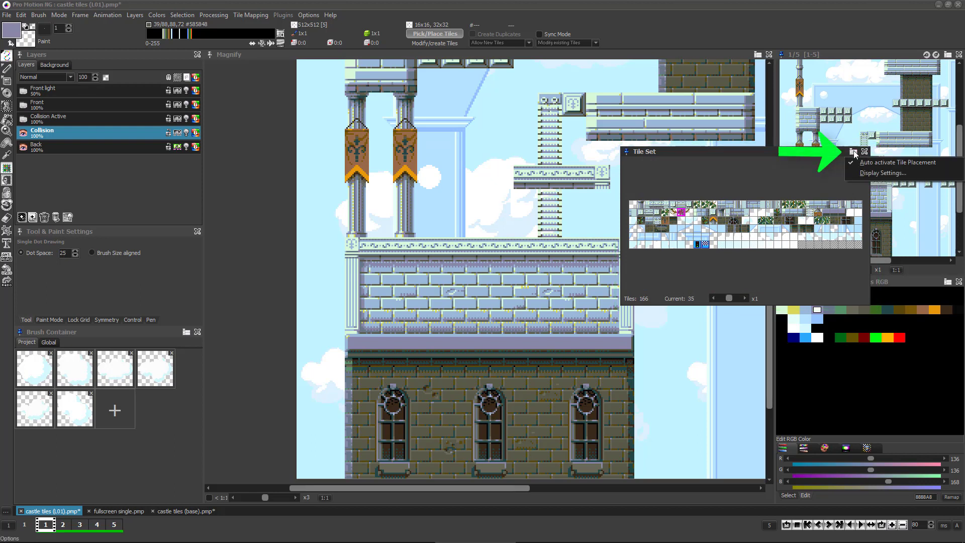
click(872, 173)
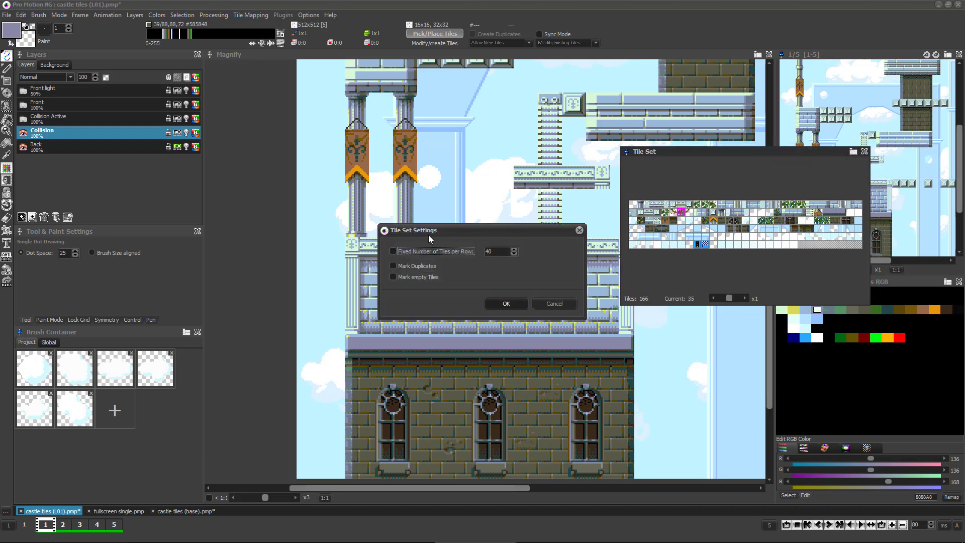
click(394, 251)
double_click(486, 251)
text(20)
click(504, 304)
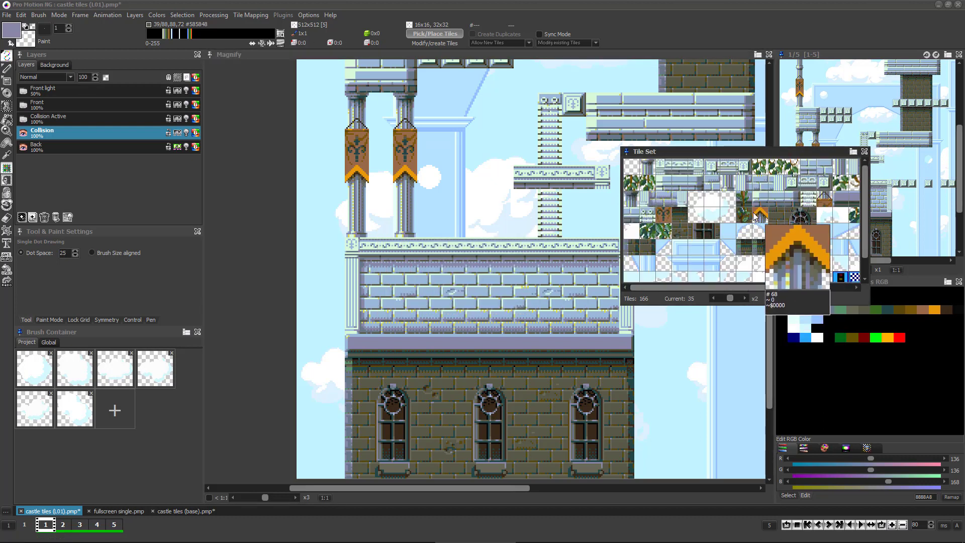
Move the orange banner tip tile one row up within the tile set.
drag(760, 216, 764, 198)
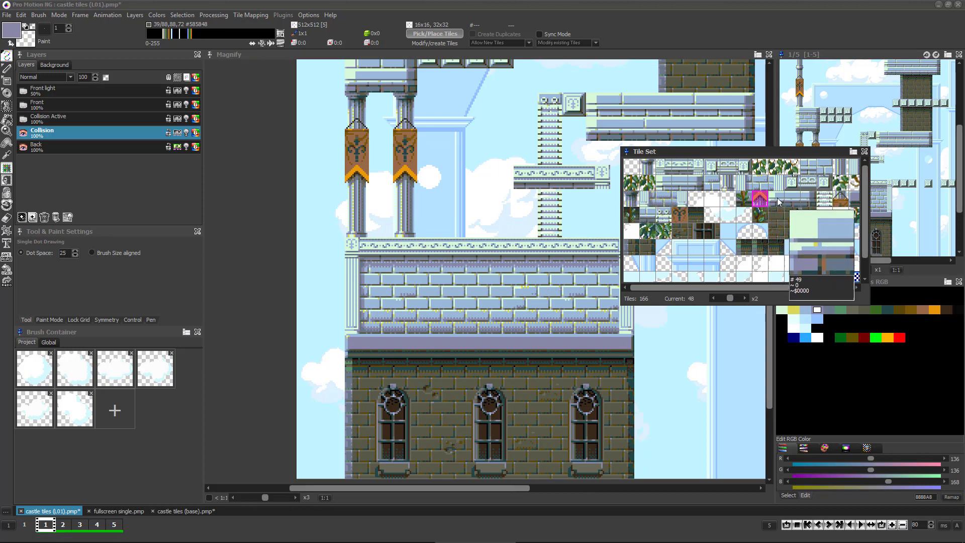
click(779, 202)
drag(778, 220, 778, 220)
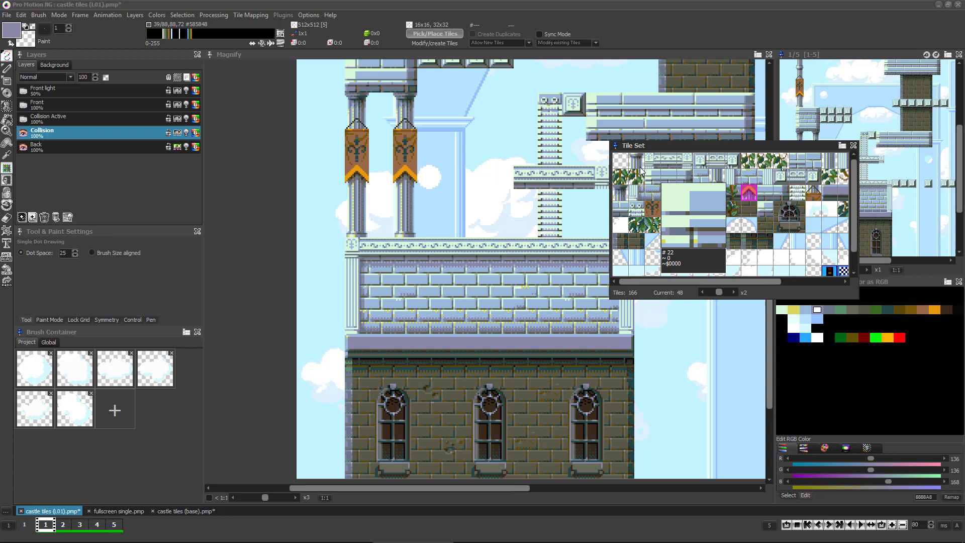
Erase several lower-wall tiles with the empty tile and cut a larger block of tiles out of the wall.
click(622, 162)
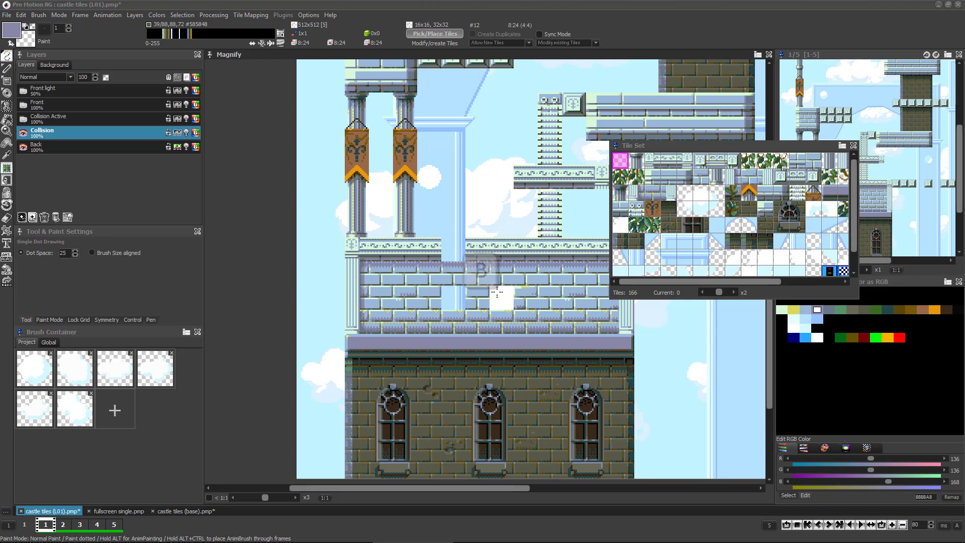
key(b)
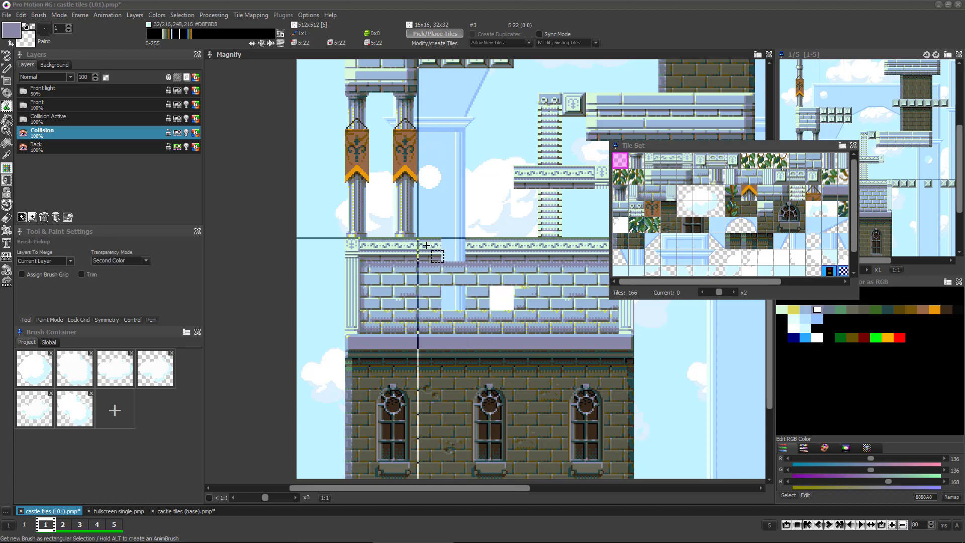
drag(426, 245, 530, 329)
key(b)
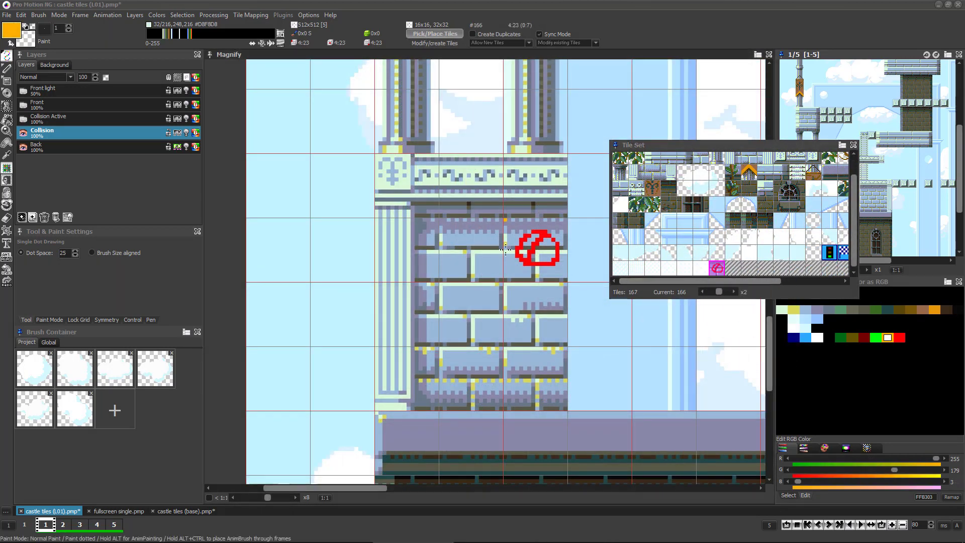
Cut the red-scribbled tile out of the brick wall and switch to Modify/create Tiles mode.
key(b)
drag(506, 229, 553, 265)
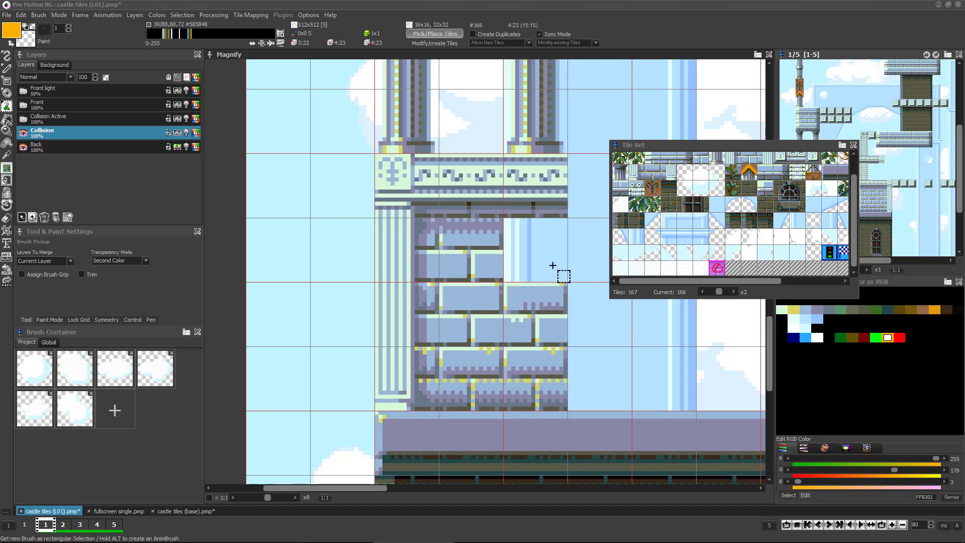
key(d)
key(Tab)
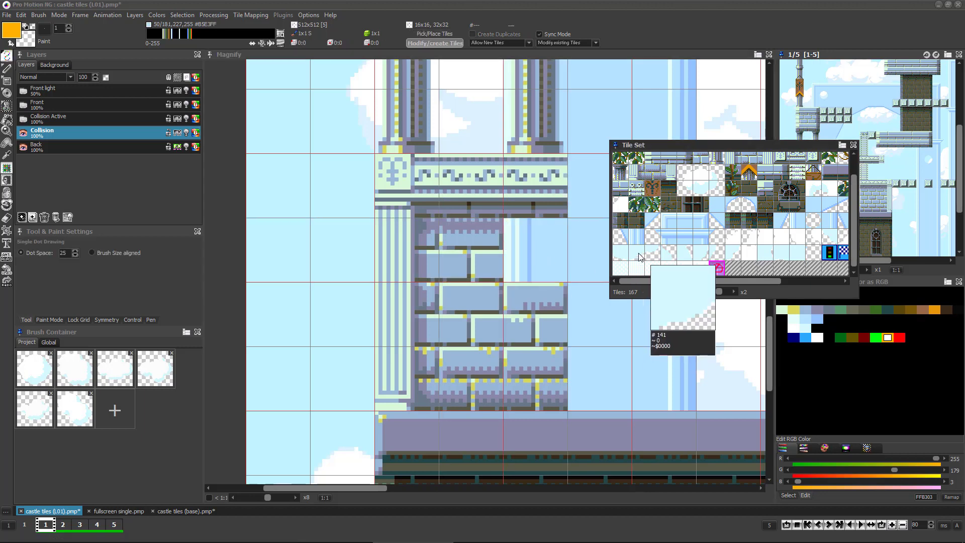
Activate continuous drawing and optimize the tile set by removing duplicate, unused and empty tiles.
key(d)
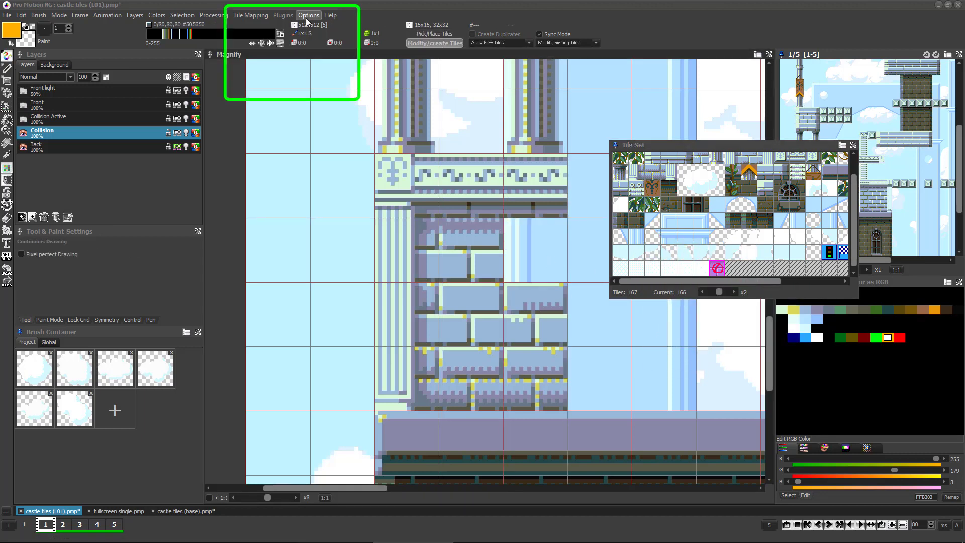
click(250, 15)
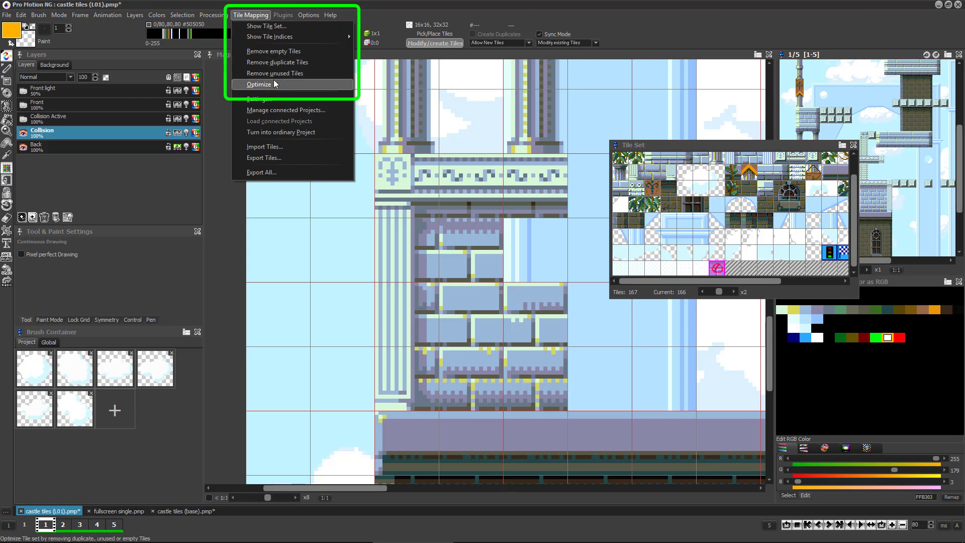
click(258, 85)
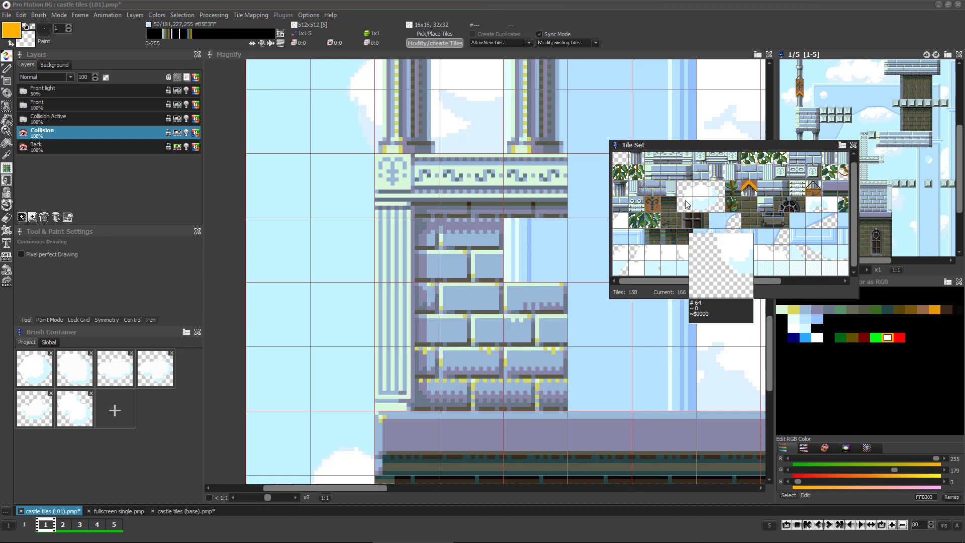
Remove the duplicate tiles from the tile set.
drag(855, 231, 851, 238)
drag(752, 281, 842, 282)
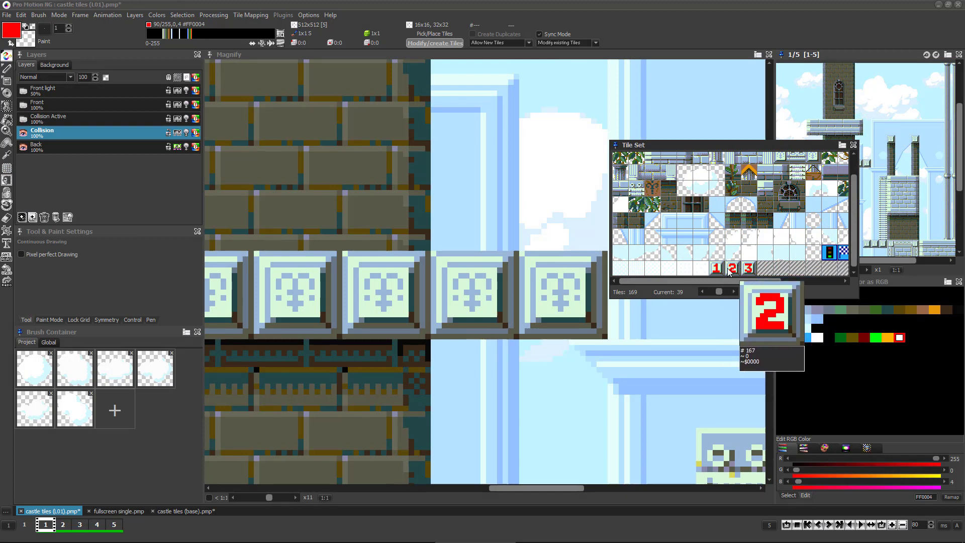
click(250, 15)
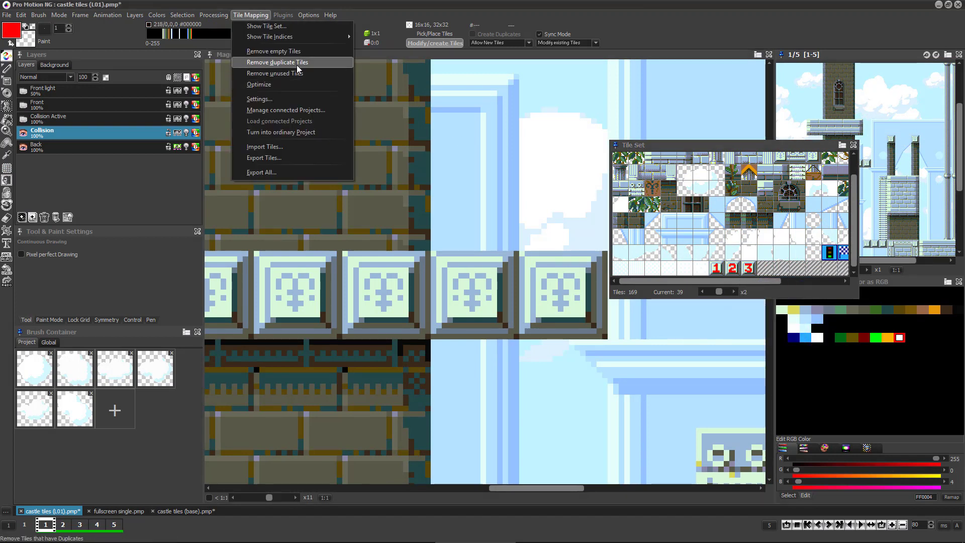
click(276, 63)
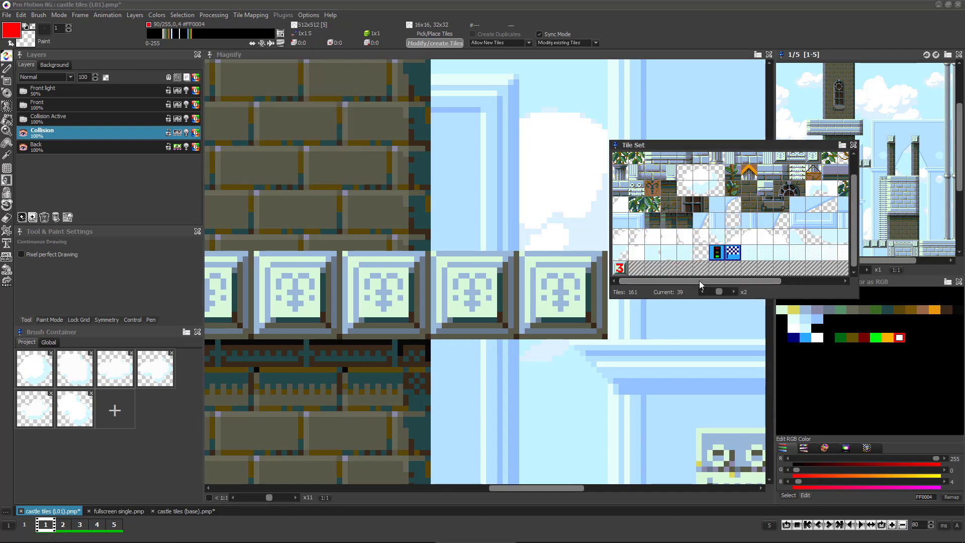
Place the red-numbered tiles 1, 2 and 3 side by side over three ornamented stone blocks of the ledge.
drag(683, 281, 749, 281)
click(825, 252)
click(383, 292)
click(840, 252)
click(840, 252)
click(472, 292)
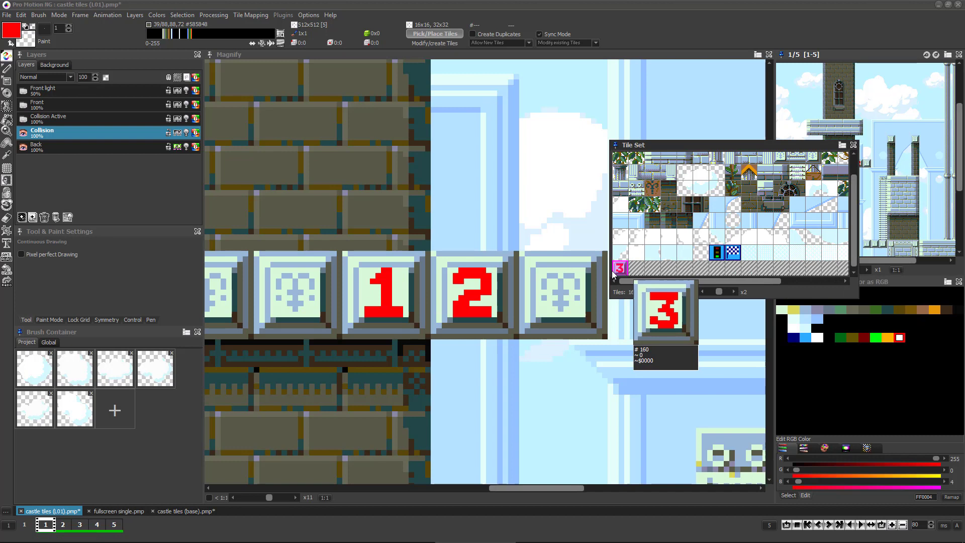
click(618, 257)
click(560, 291)
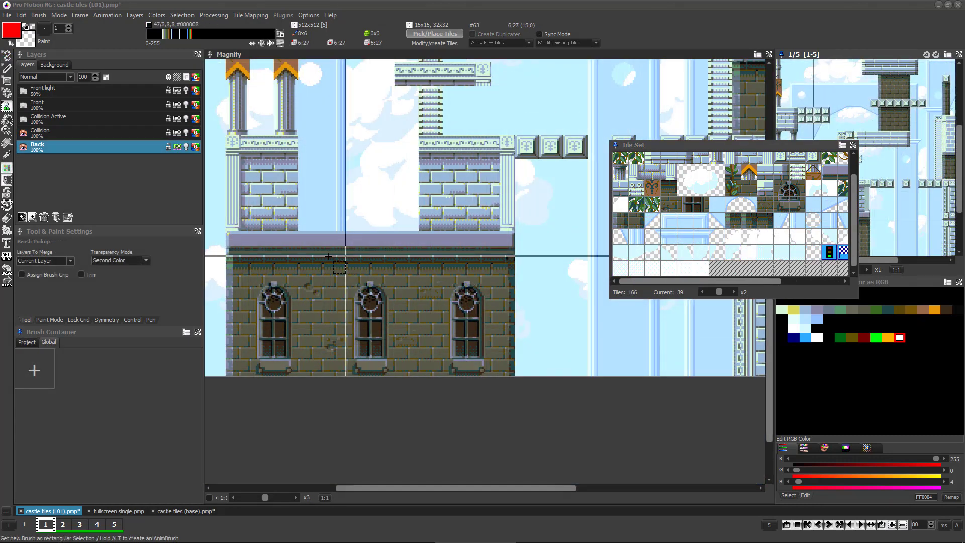
Extend the Back layer's window wall with a copied 8x5 tile block and store that brush in the Global brush container.
drag(326, 264, 523, 372)
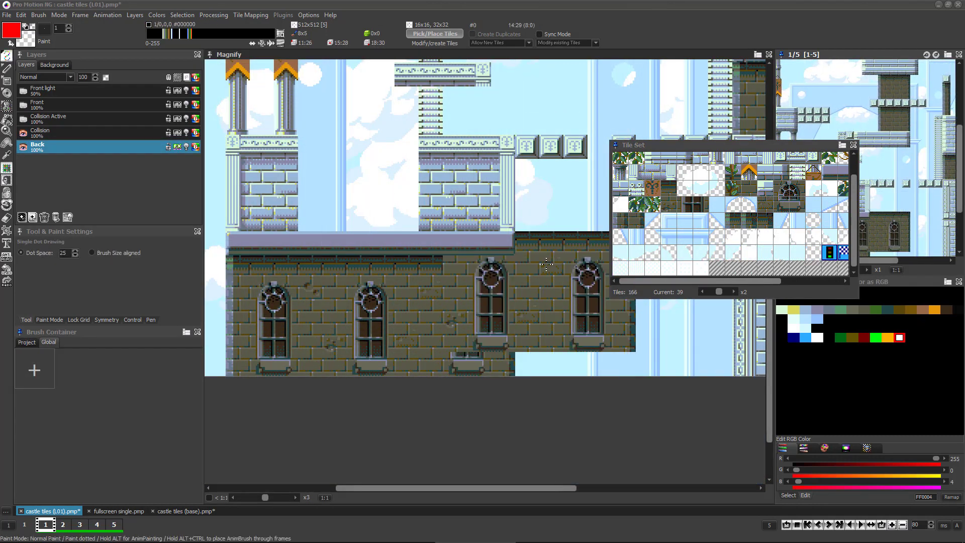
click(609, 311)
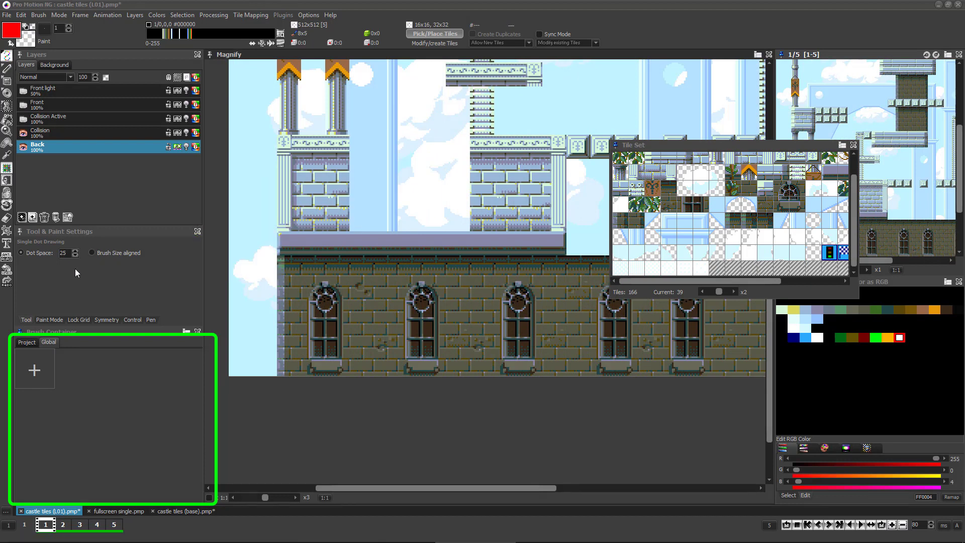
drag(40, 370, 40, 369)
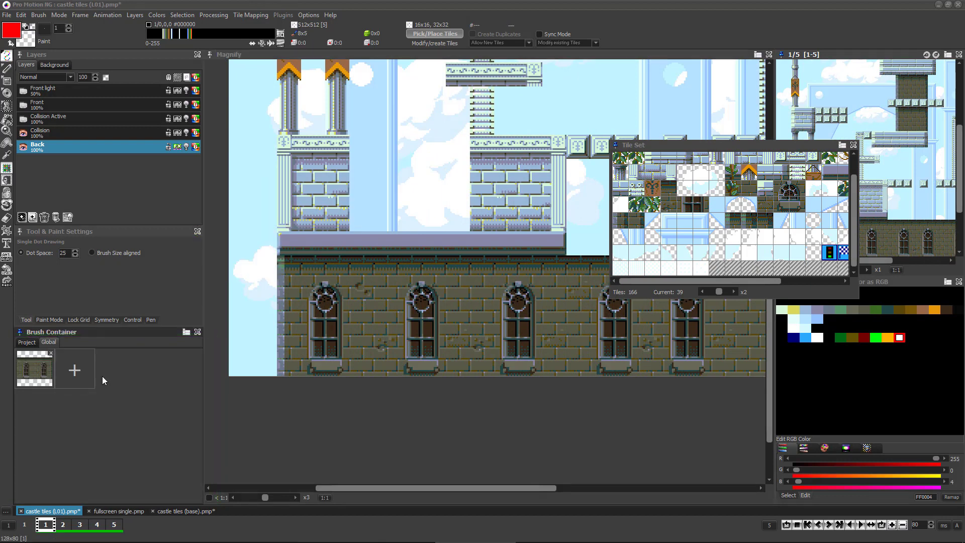
key(Escape)
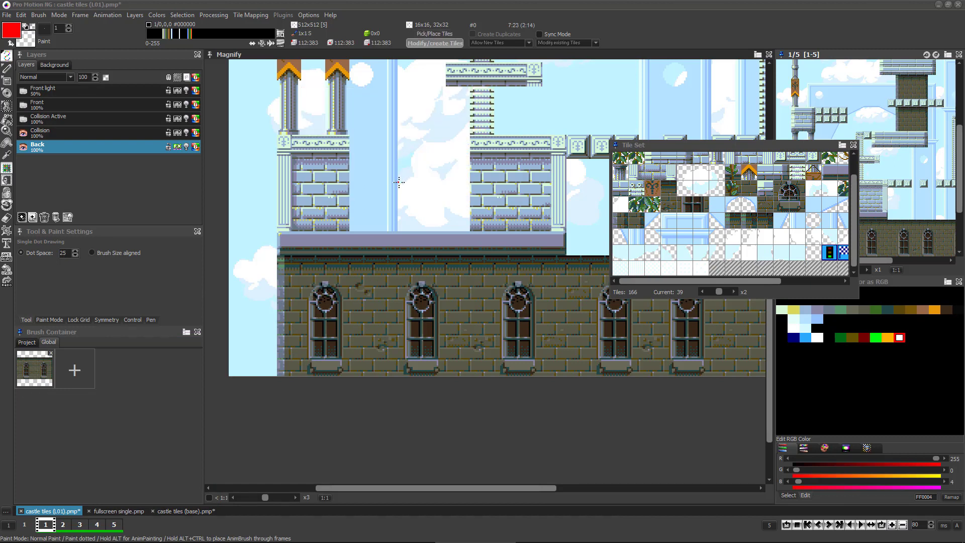
click(250, 14)
click(261, 93)
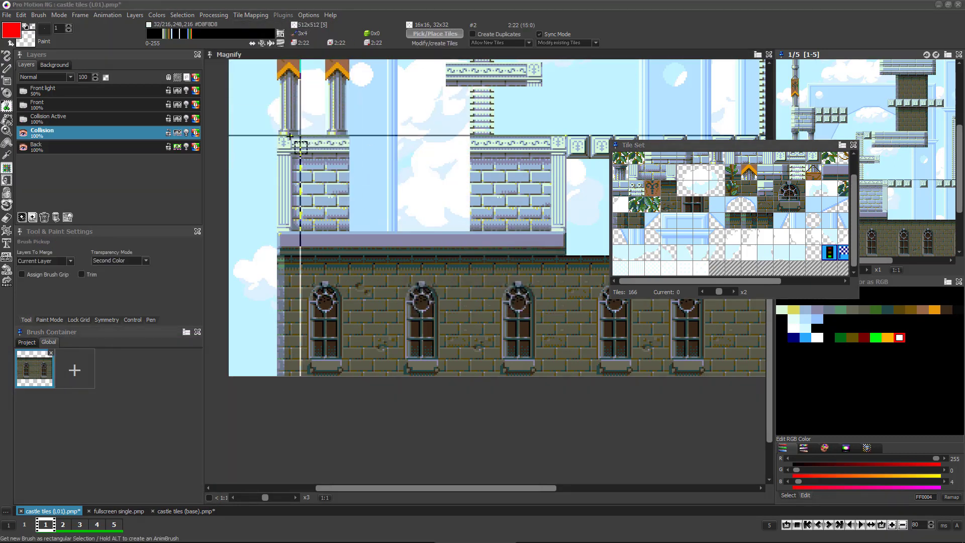
On the Collision layer, complete the brick panel with a horizontally mirrored 3x4 copy and place a vertically flipped 6x4 copy directly below it.
drag(288, 144, 355, 227)
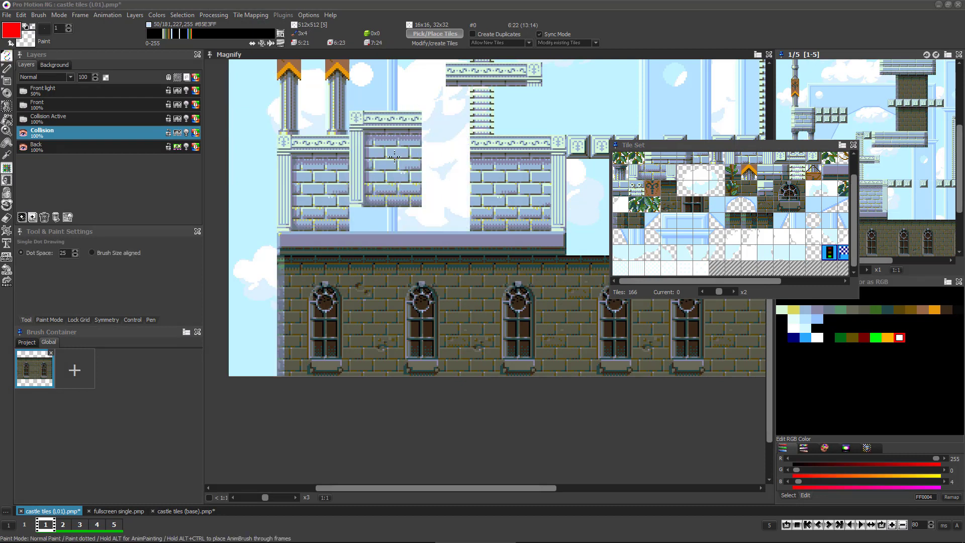
key(y)
key(b)
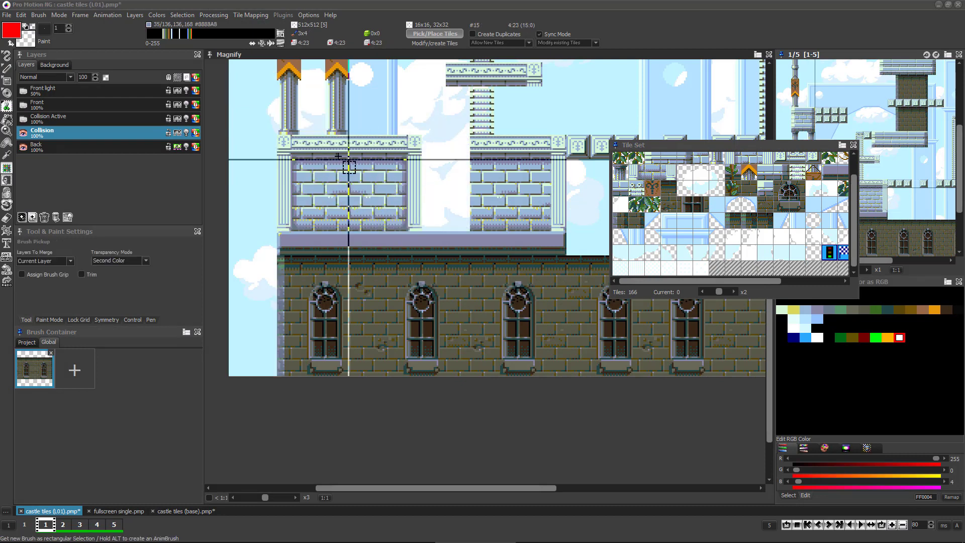
mouse_move(288, 136)
mouse_down()
mouse_move(394, 221)
mouse_move(420, 228)
mouse_up()
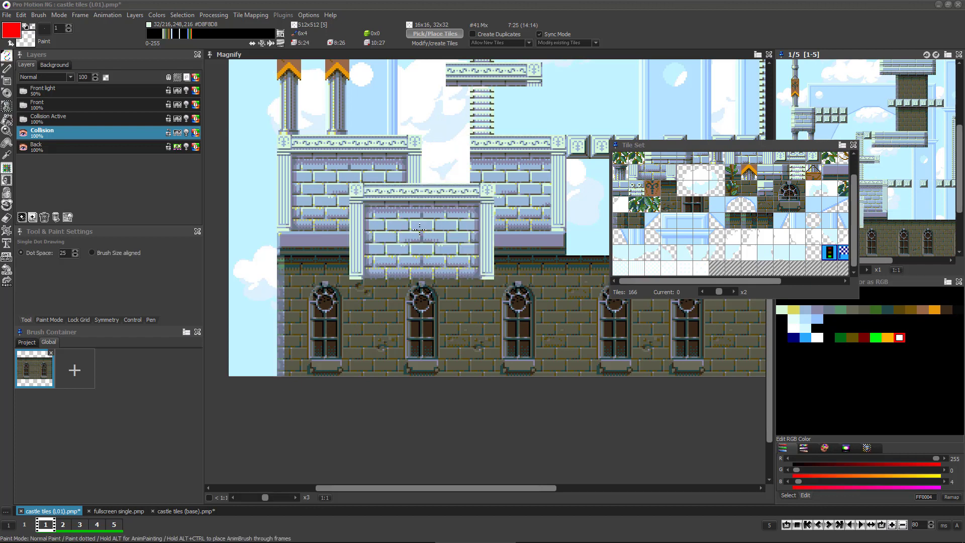
click(354, 275)
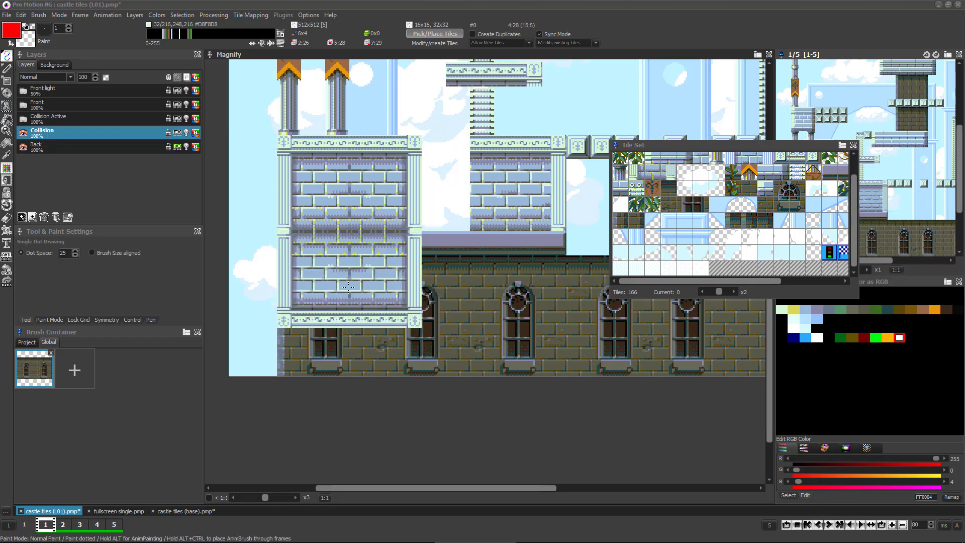
key(.)
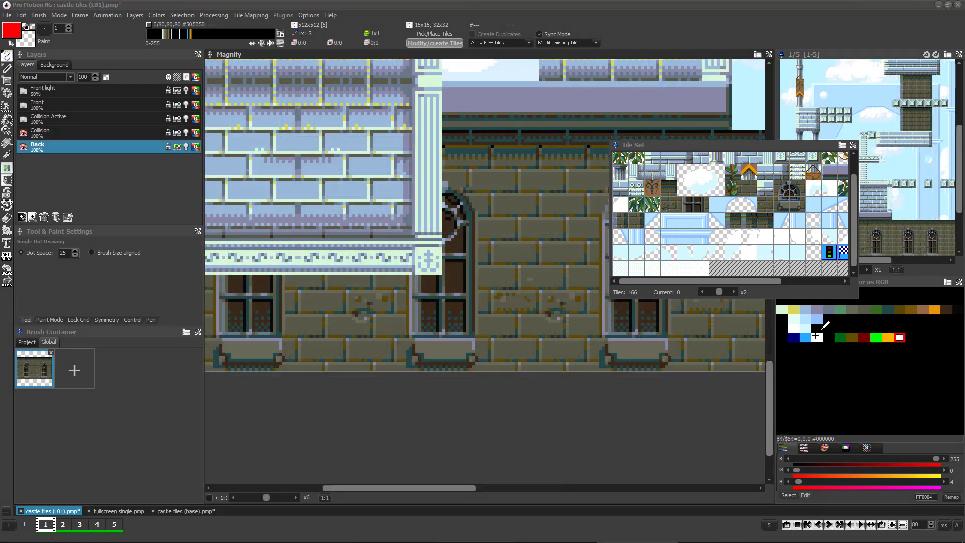
Fill the brown panes of the arched window tiles on the Back layer with bright blue.
click(805, 337)
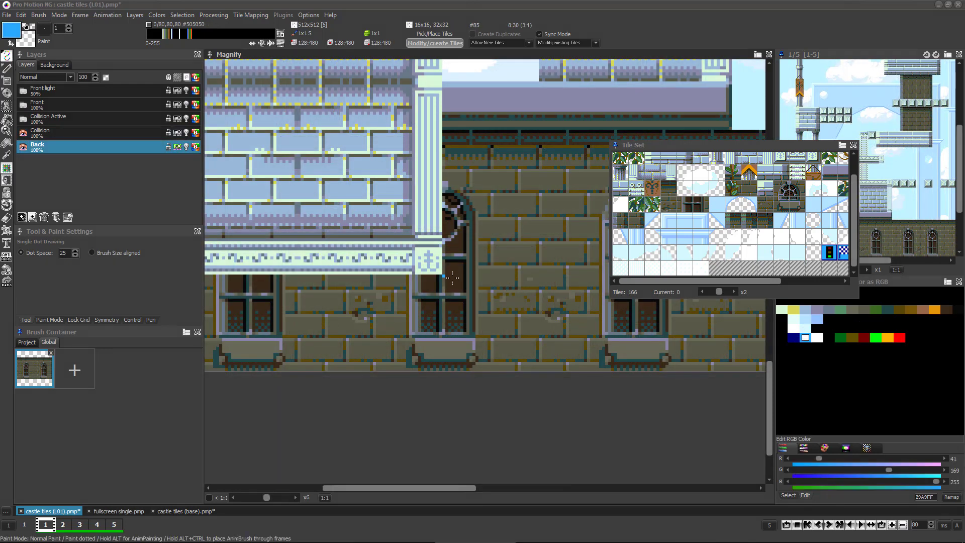
key(f)
click(430, 290)
scroll(439, 276, down, 4)
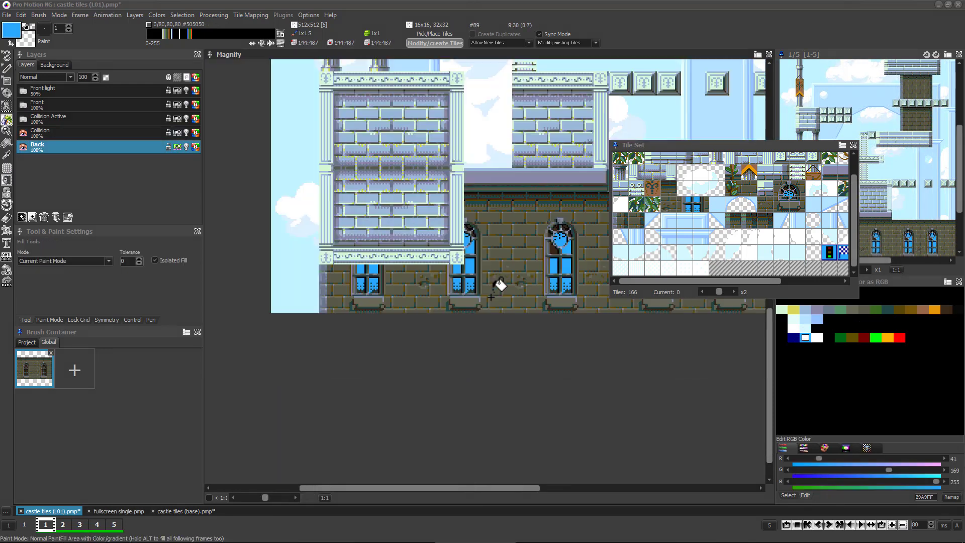
Place the stored 8x5 wall brush above the lower window wall in Pick/Place Tiles mode.
key(d)
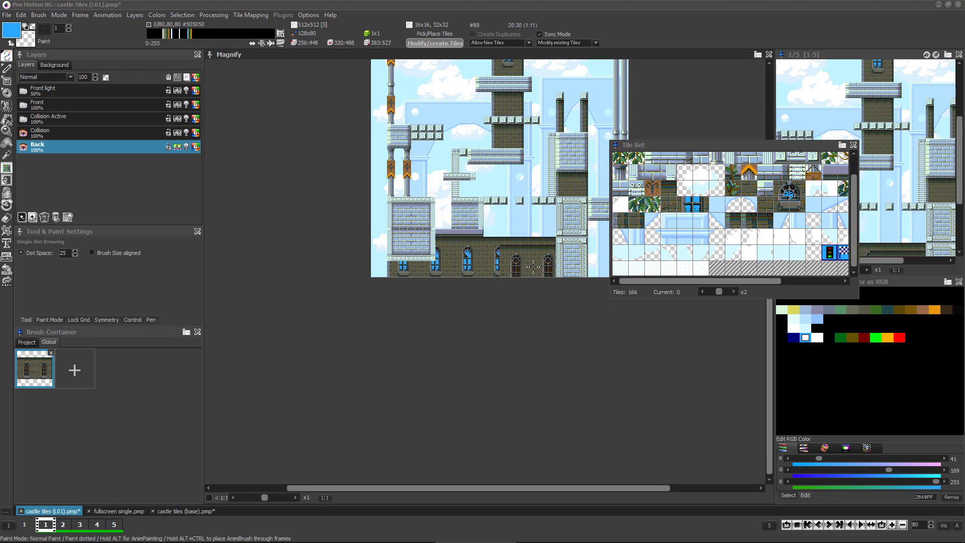
click(433, 34)
click(516, 216)
With the Collision layer temporarily hidden, pick up an 8x5 block of blue-window wall tiles and store it over the saved Global brush.
key(b)
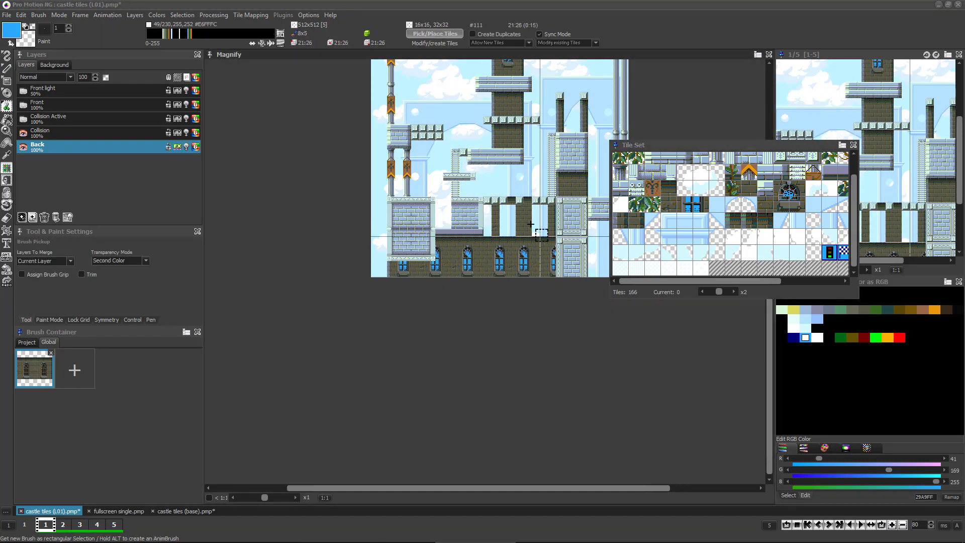
click(24, 133)
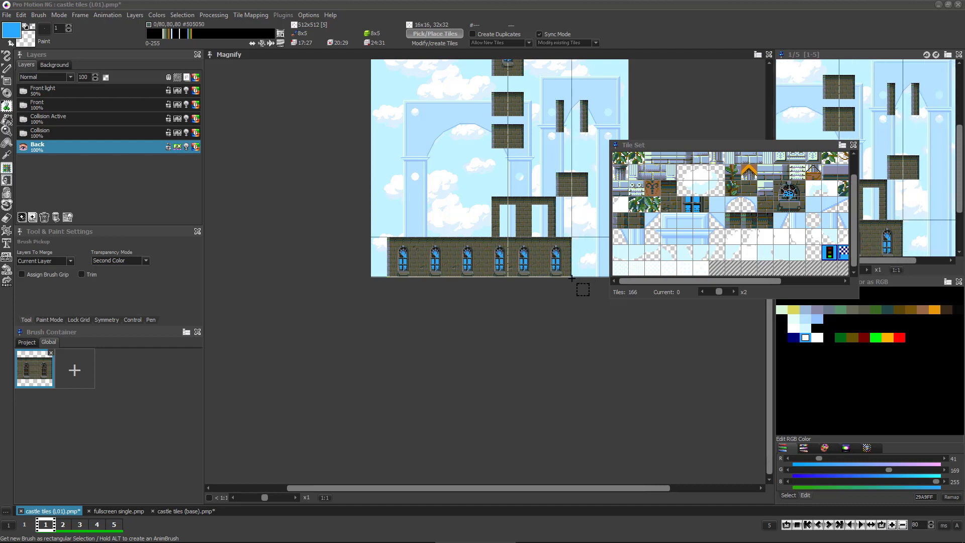
drag(571, 278, 572, 278)
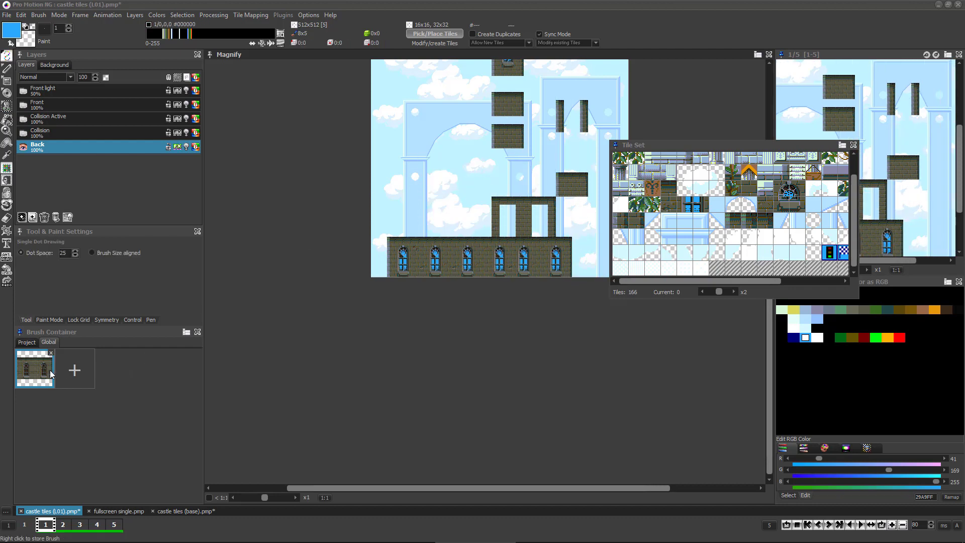
click(51, 372)
click(23, 133)
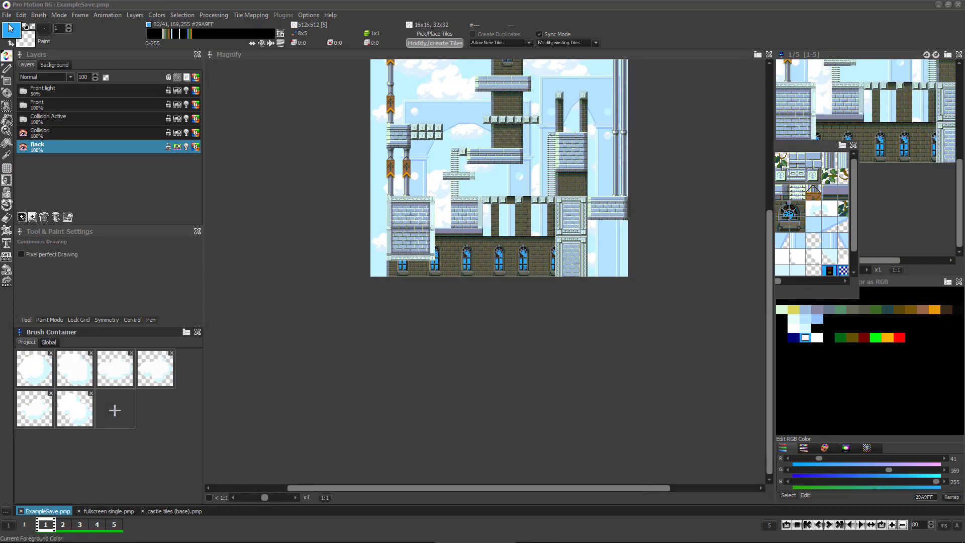
Save the project as ExampleSave.pmp, overwriting the existing file.
click(7, 14)
click(51, 74)
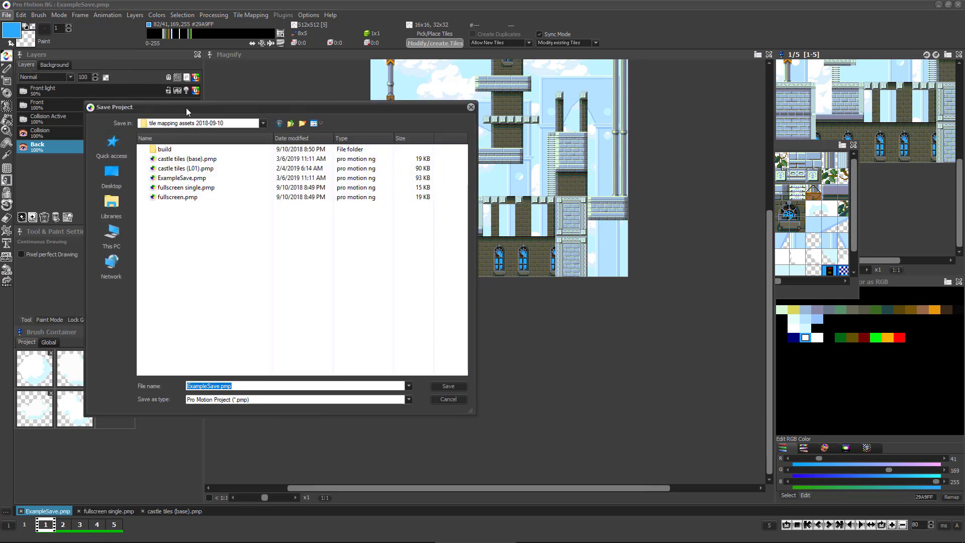
double_click(178, 178)
click(461, 289)
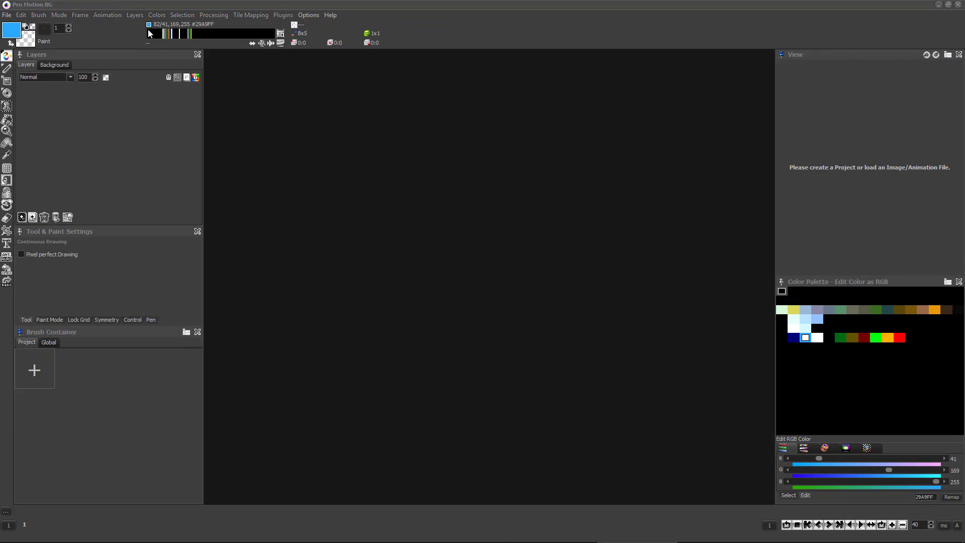
Open the ExampleSave.pmp project from the tile mapping assets folder.
click(7, 14)
click(28, 50)
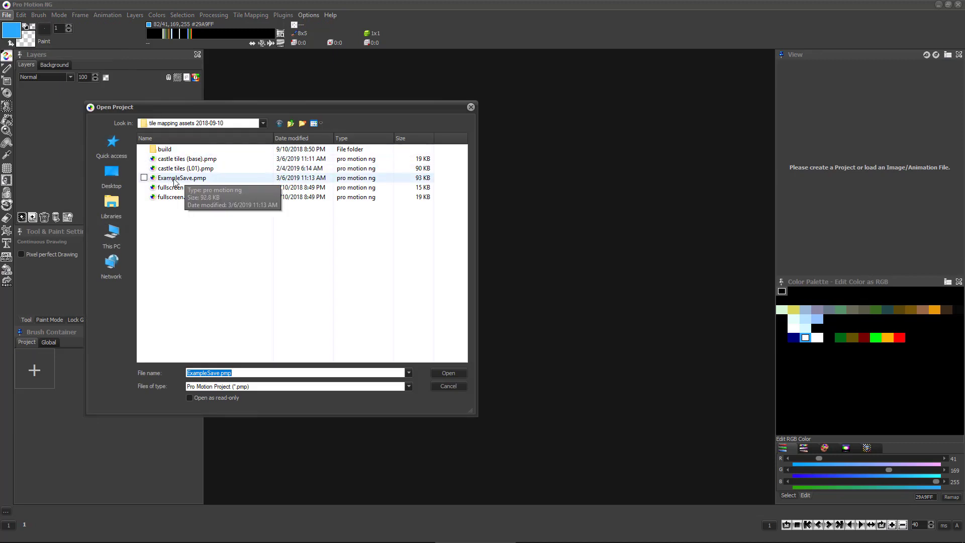
double_click(173, 178)
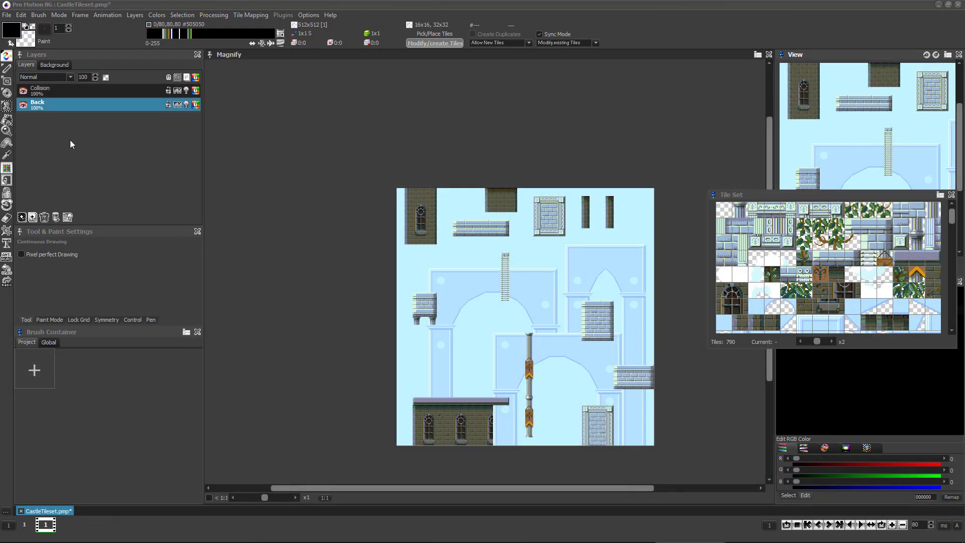
Hide and show the Collision layer and the Back layer in turn to examine what each contains.
click(24, 94)
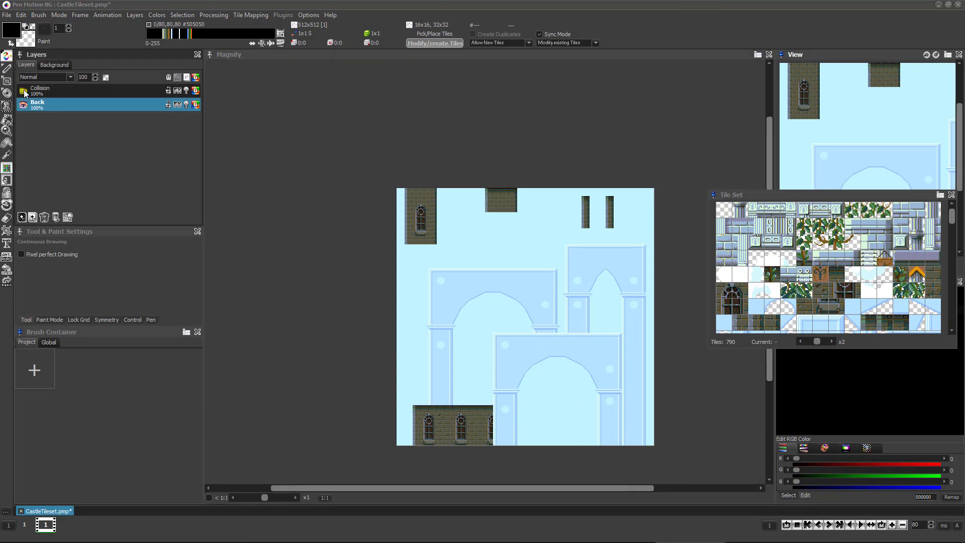
click(24, 93)
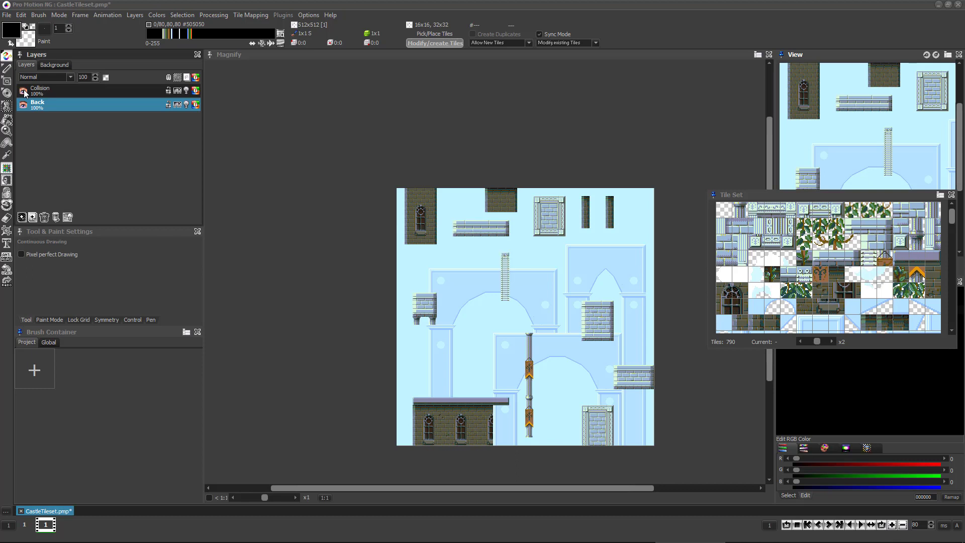
click(24, 106)
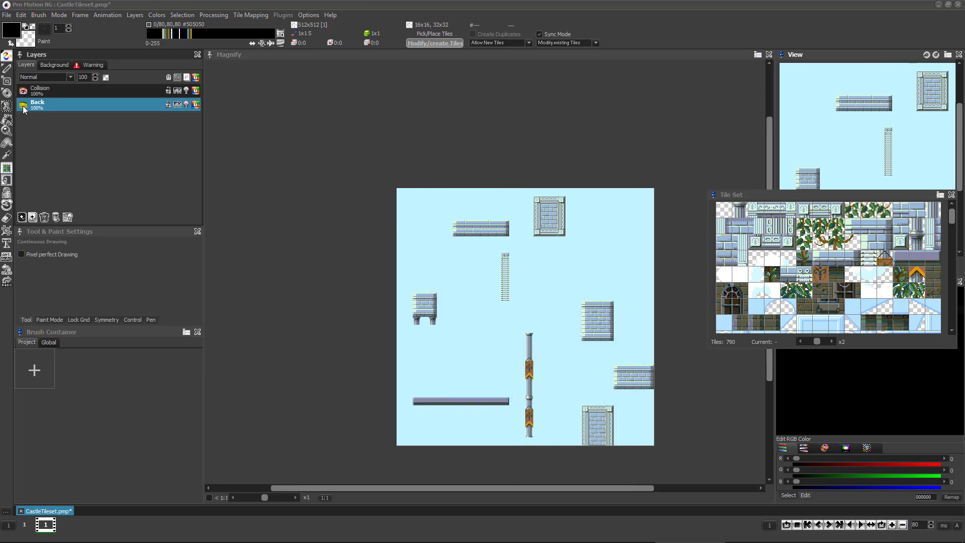
click(24, 107)
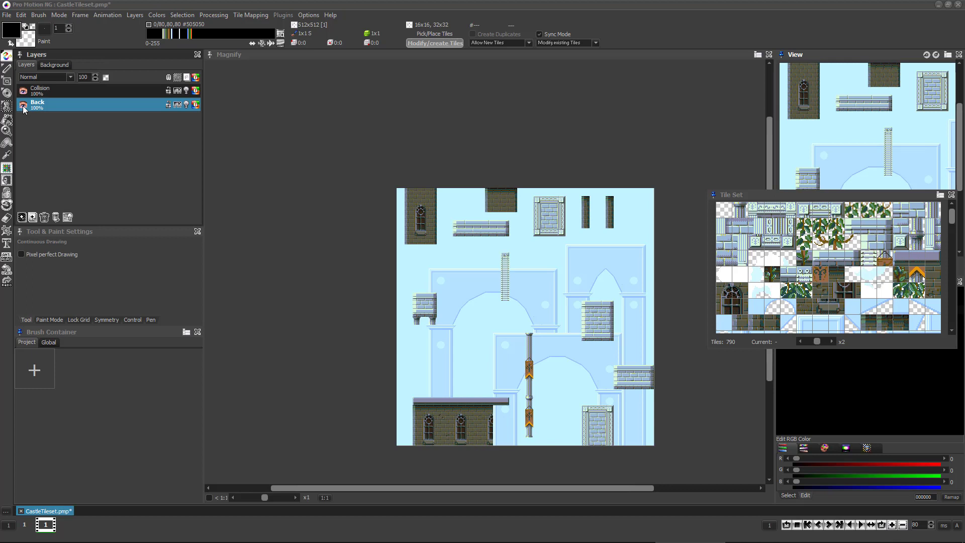
Add a new connected tile map project named "Castle Level One" with a 100 by 20 map and one frame.
click(257, 19)
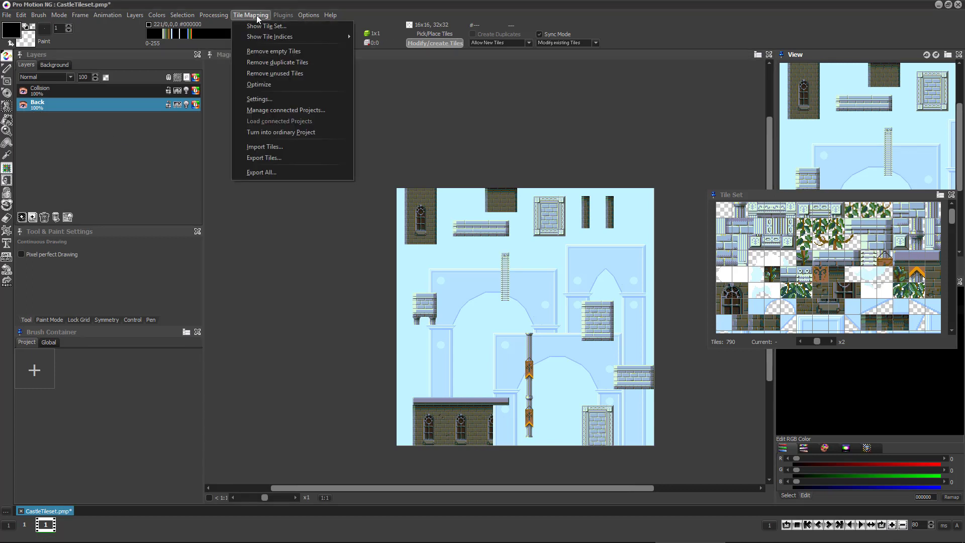
click(277, 109)
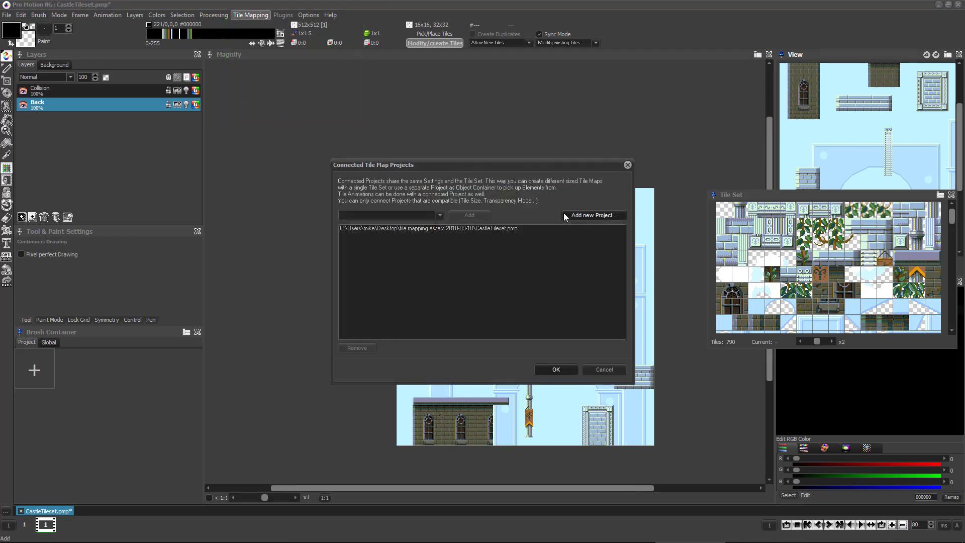
click(583, 215)
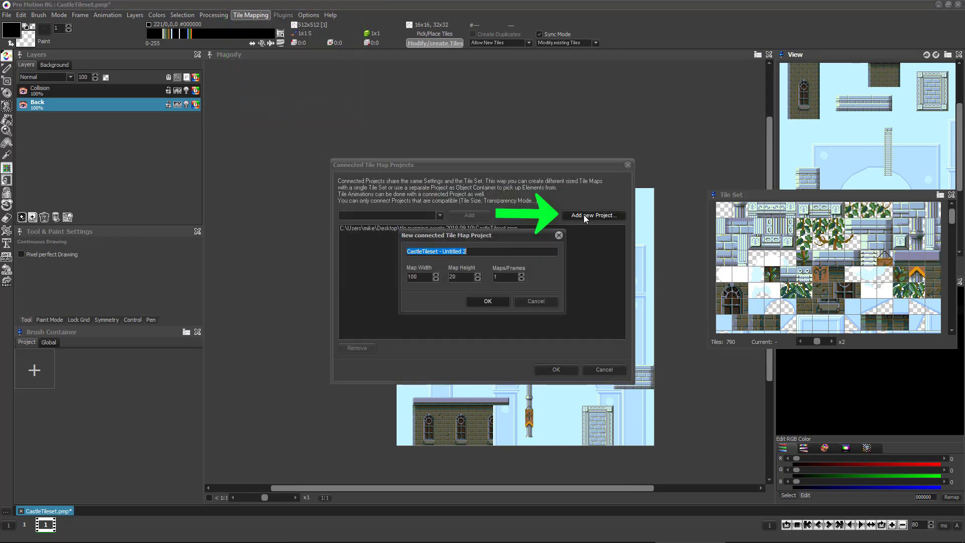
text(Castle Level One)
key(Return)
click(551, 372)
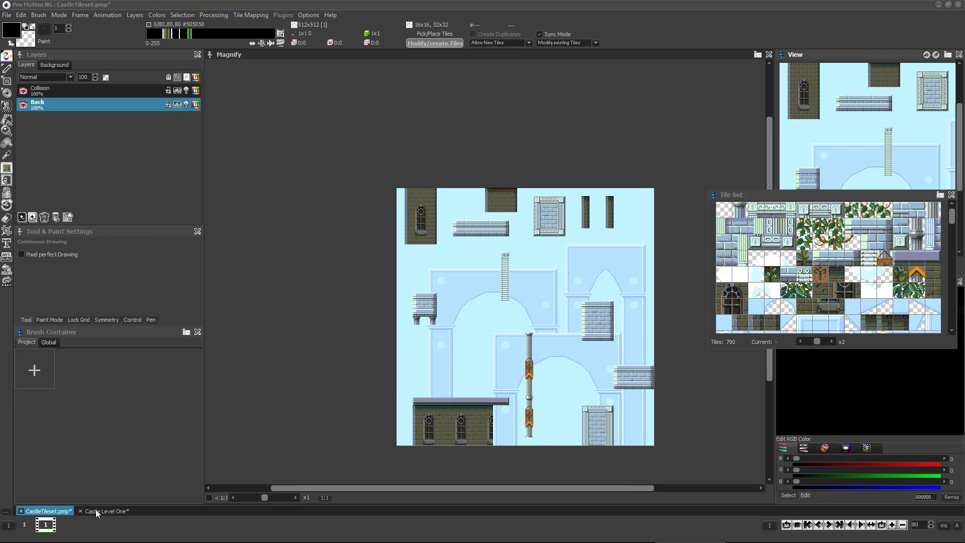
In the Castle Level One project, rename Layer 1 as Background and name an added second layer Foreground.
click(96, 510)
scroll(475, 252, down, 5)
double_click(42, 88)
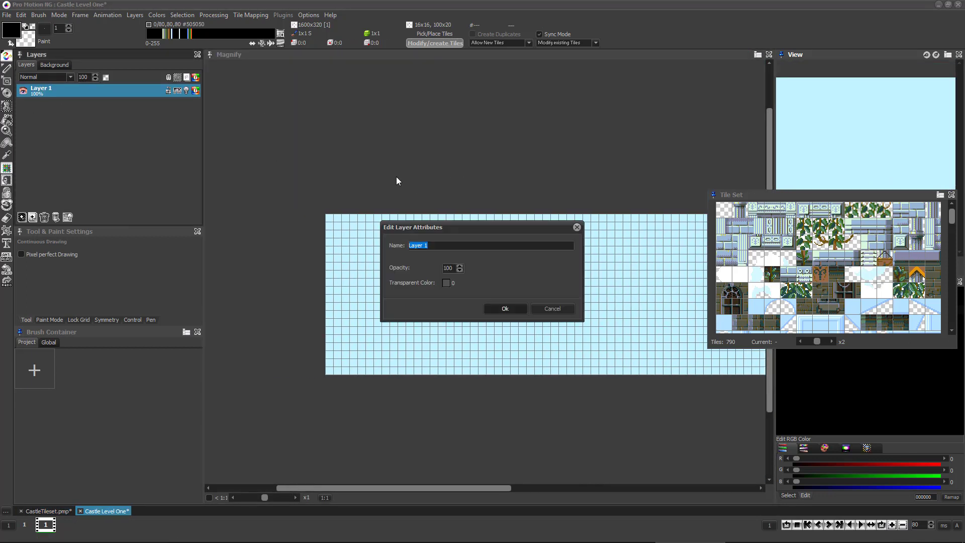
text(Background)
key(Return)
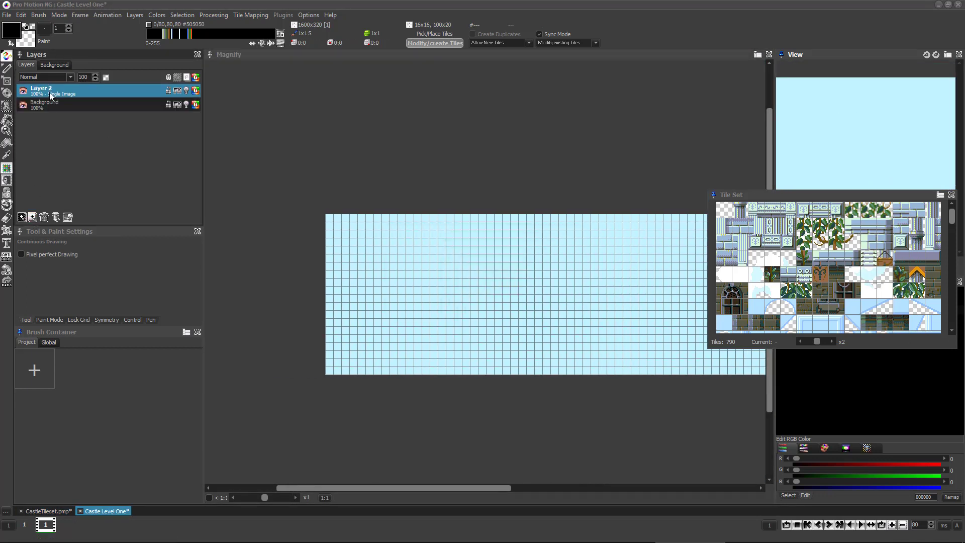
double_click(51, 96)
text(Foreground)
click(493, 308)
Grab the pale blue arch from the CastleTileset project as a tile brush and place several copies on Castle Level One's Background layer.
click(126, 105)
key(ctrl+Tab)
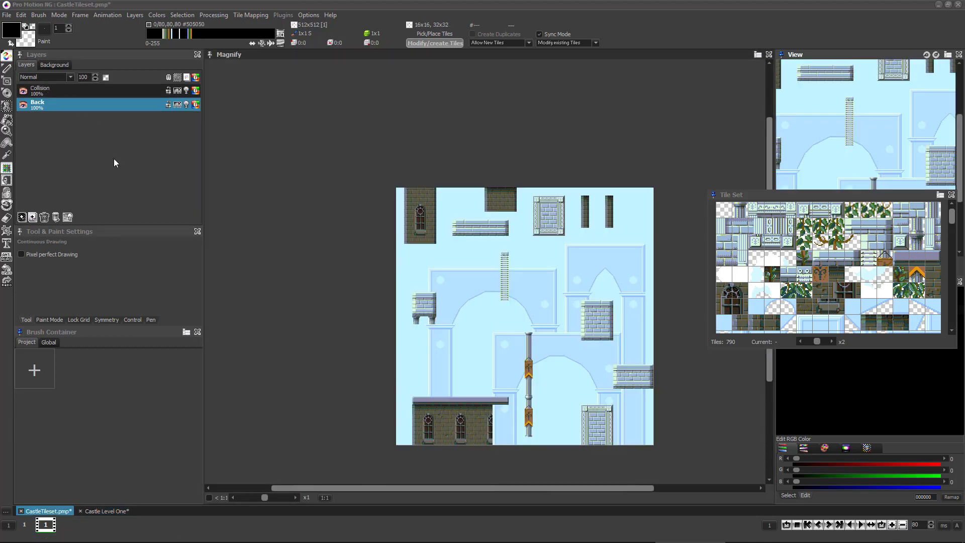
key(b)
click(434, 33)
drag(432, 272, 556, 383)
key(ctrl+Tab)
click(467, 297)
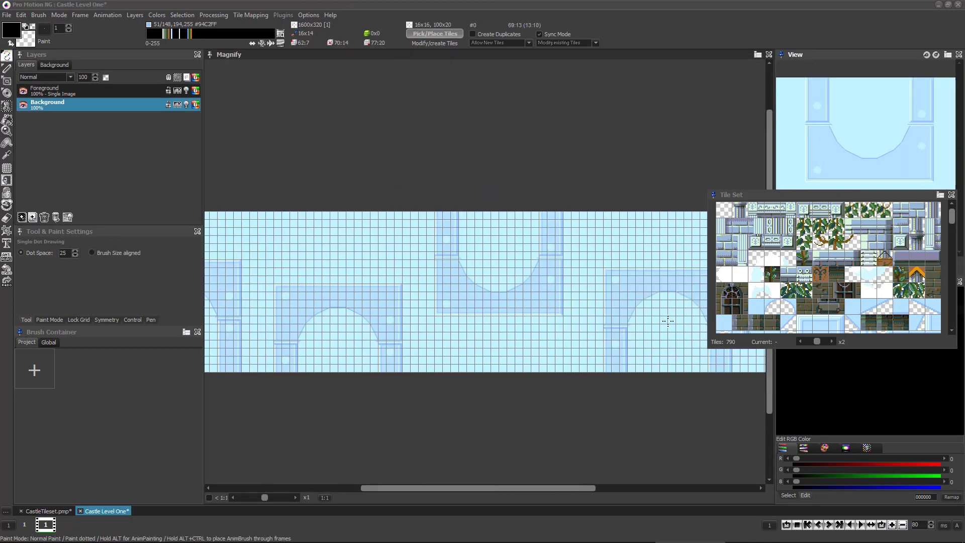
Grab the horizontal stone ledge from CastleTileset and place three copies at different heights on Castle Level One's Foreground layer.
key(ctrl+Tab)
key(b)
drag(454, 222, 505, 231)
key(ctrl+Tab)
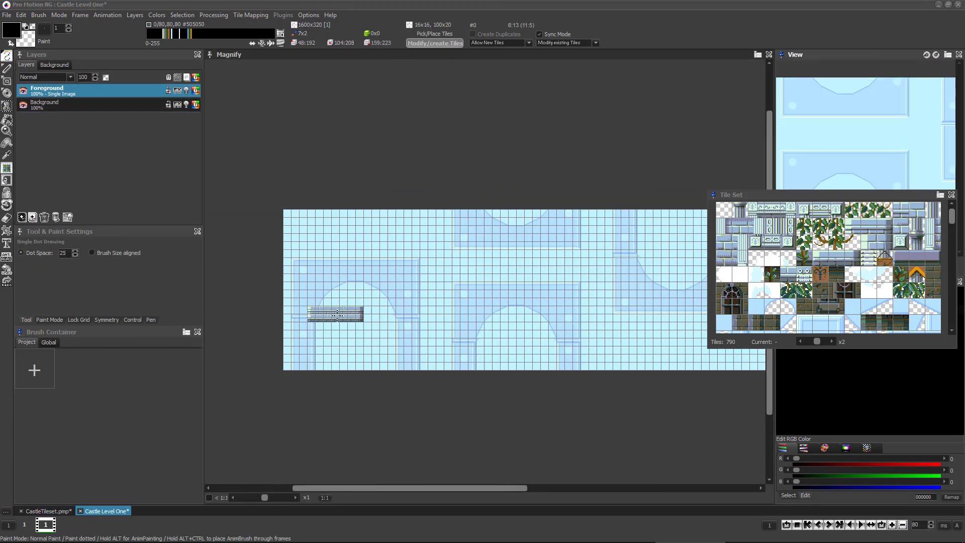
click(335, 314)
click(440, 290)
click(544, 337)
Grab the framed brick block from the bottom of CastleTileset and stretch it into a tall column beside the first ledge.
key(ctrl+Tab)
key(b)
drag(583, 406, 616, 448)
key(ctrl+Tab)
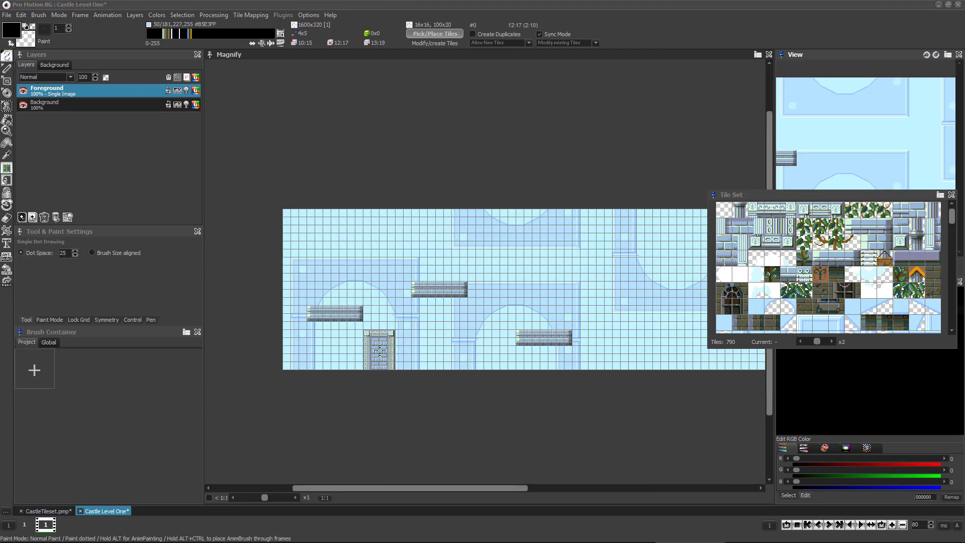
drag(378, 350, 378, 285)
Grab the ladder from CastleTileset and place it directly beside the brick column in Castle Level One.
key(ctrl+Tab)
key(b)
drag(502, 253, 506, 281)
key(ctrl+Tab)
click(358, 266)
Grab the dark brick tower with the arched window from CastleTileset and place it on Castle Level One's Background layer.
key(ctrl+Tab)
key(ctrl+Tab)
key(Page_Down)
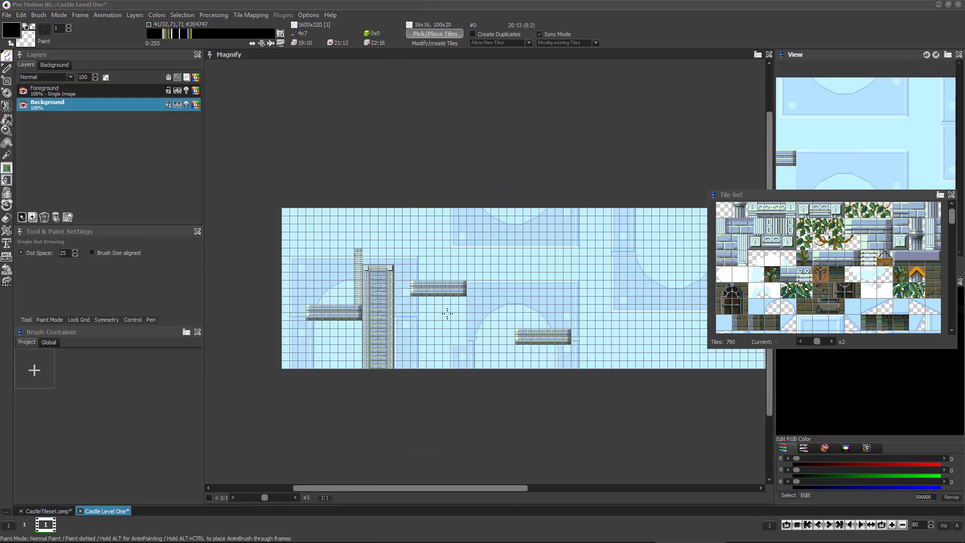
key(ctrl+Tab)
key(b)
drag(414, 189, 438, 238)
key(ctrl+Tab)
click(308, 15)
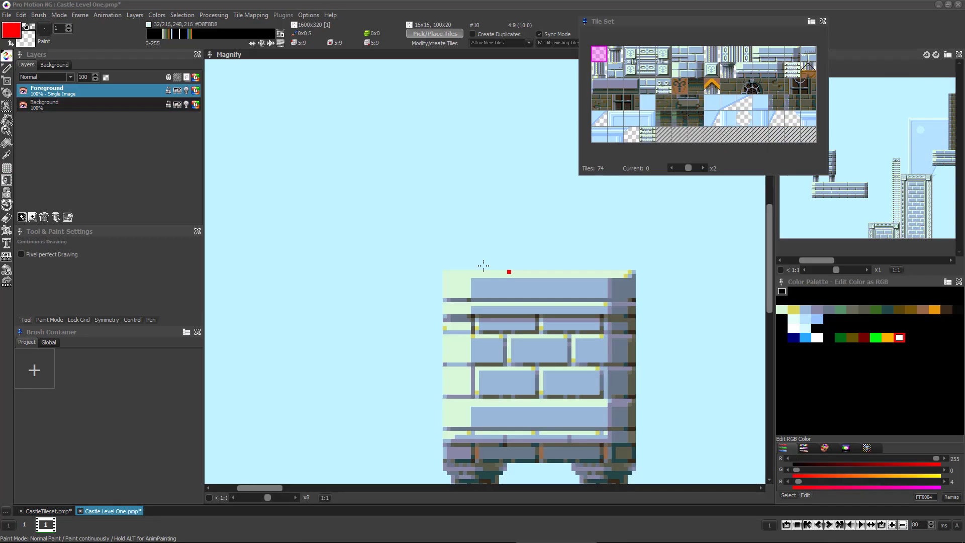
Switch to Modify/create Tiles, paint a red smiley face on the ledge's brick tile, and check it in the connected project.
click(416, 44)
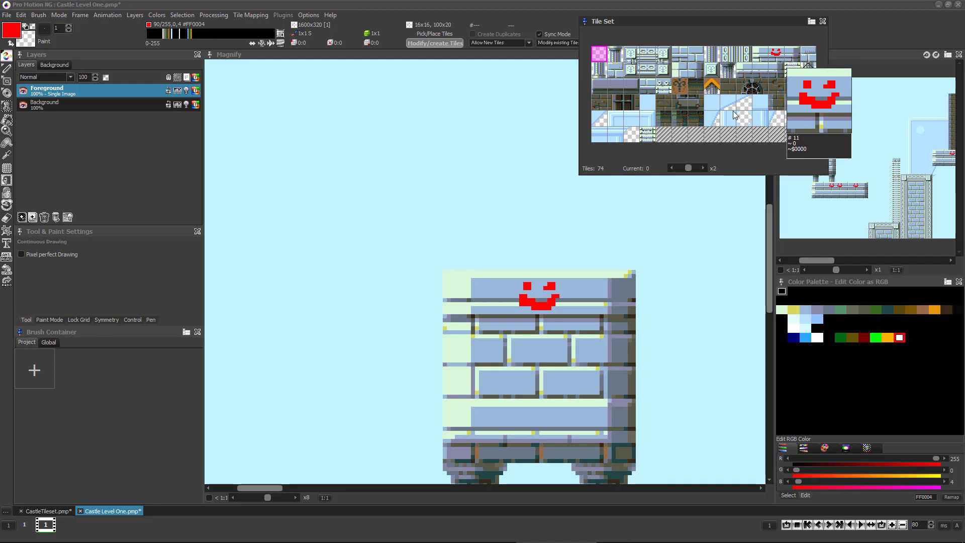
key(ctrl+Tab)
scroll(452, 295, up, 2)
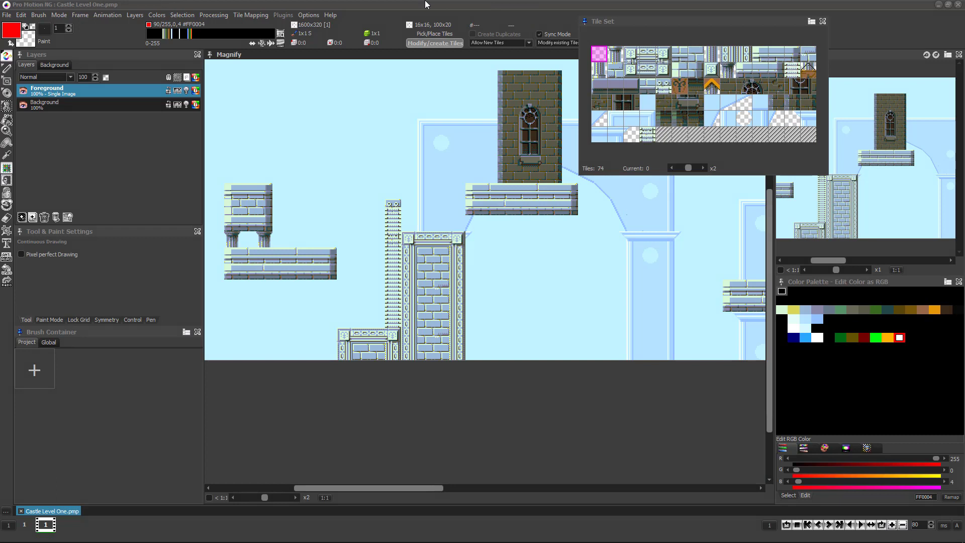
Try to paint red on the tower's arched window while only Castle Level One is open.
click(423, 4)
scroll(490, 206, up, 3)
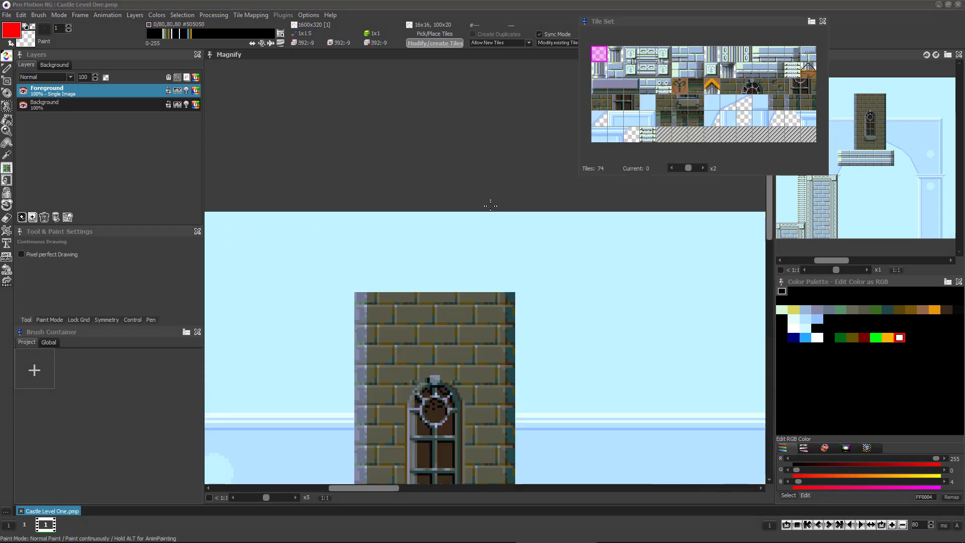
scroll(451, 362, up, 3)
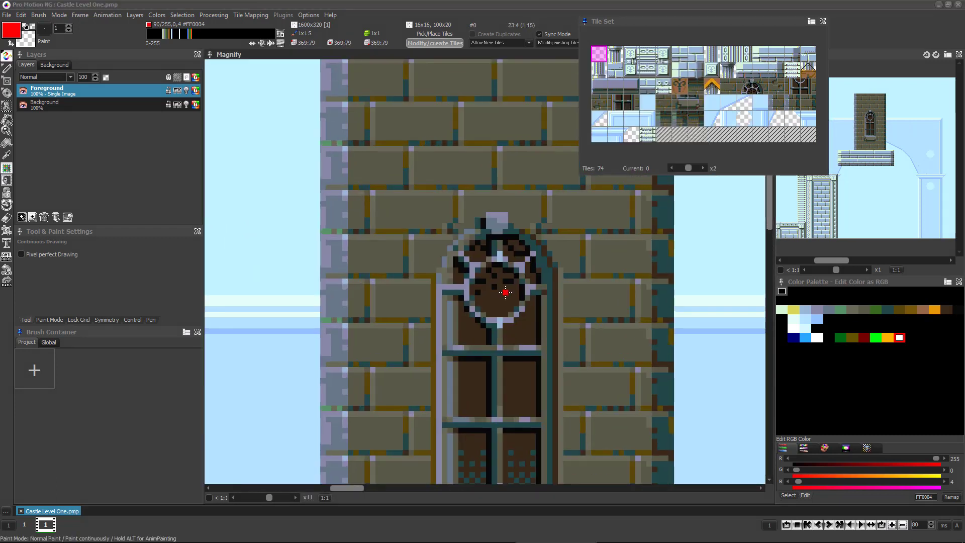
mouse_move(492, 283)
mouse_down()
mouse_move(482, 303)
mouse_move(516, 296)
mouse_up()
key(Escape)
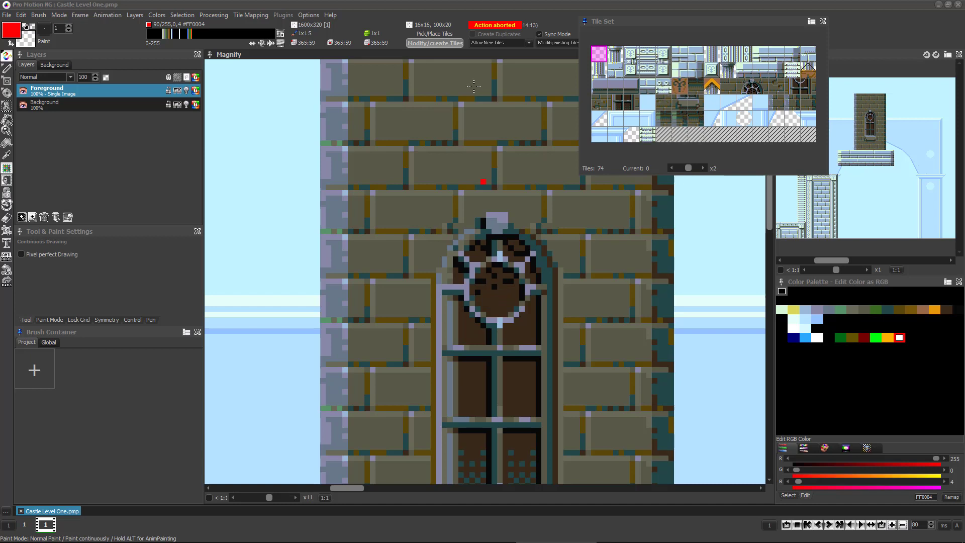
click(495, 26)
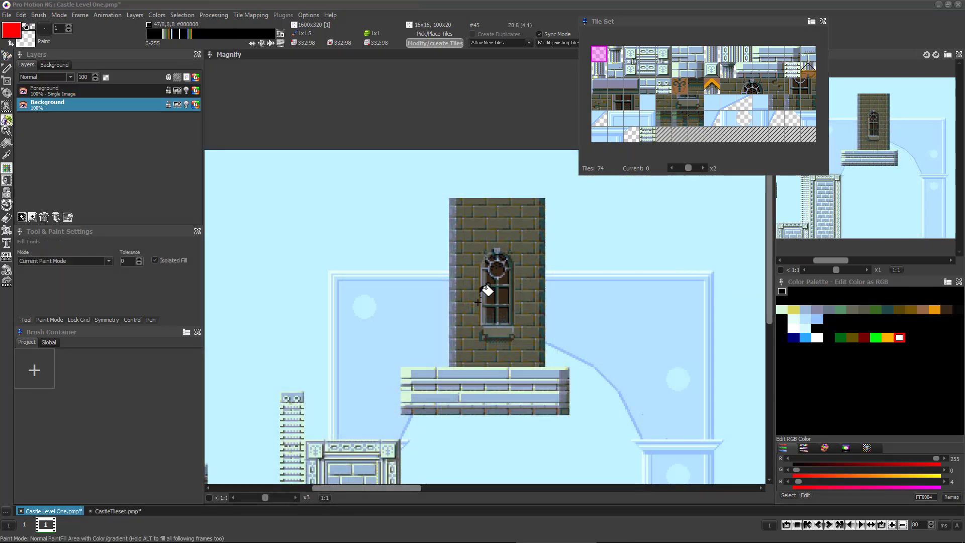
Fill the panes of the tower's arched window with red and save the Castle Level One project.
click(497, 264)
click(490, 291)
click(503, 294)
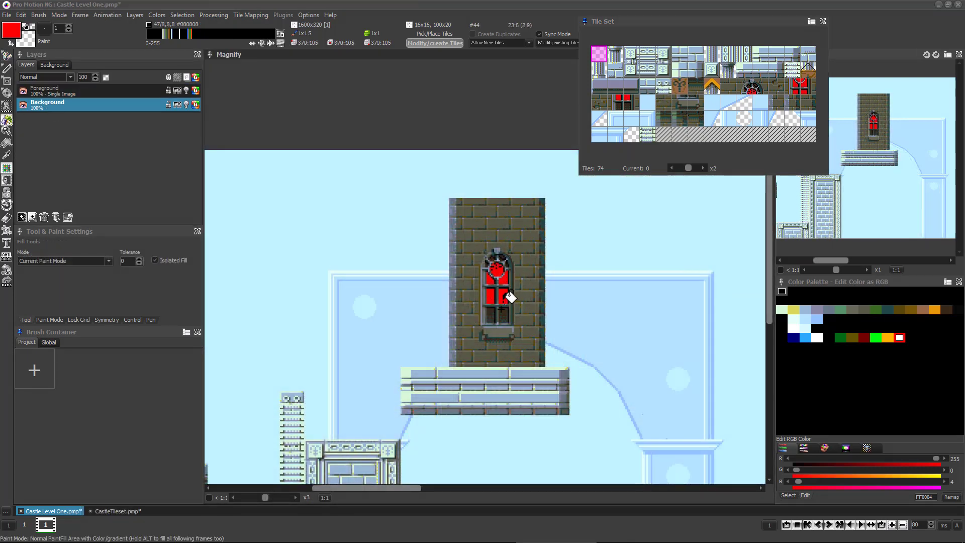
click(502, 311)
click(490, 312)
click(6, 15)
click(36, 62)
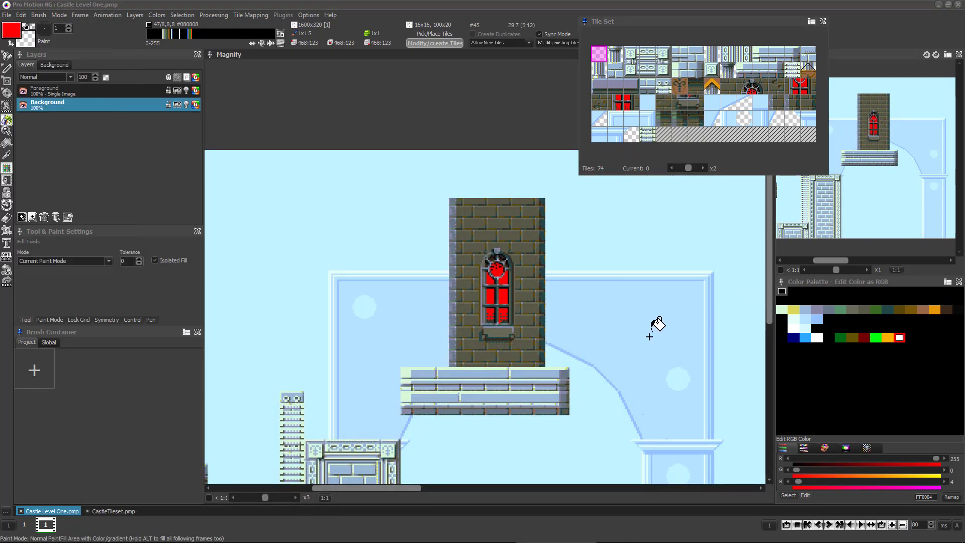
Close both the CastleTileset project and the Castle Level One project.
key(ctrl+Tab)
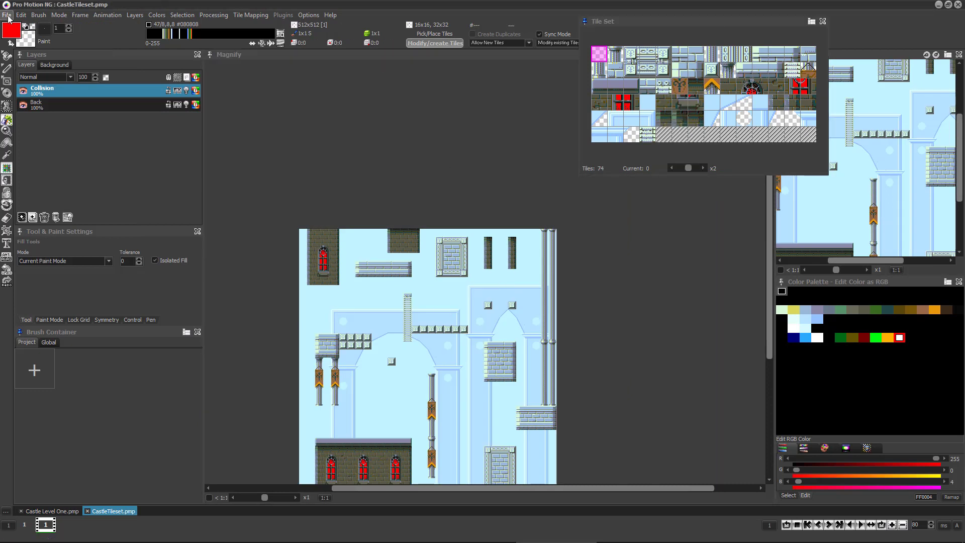
click(6, 14)
click(54, 107)
click(6, 15)
click(55, 107)
Load a saved tile mapping project file again.
click(7, 14)
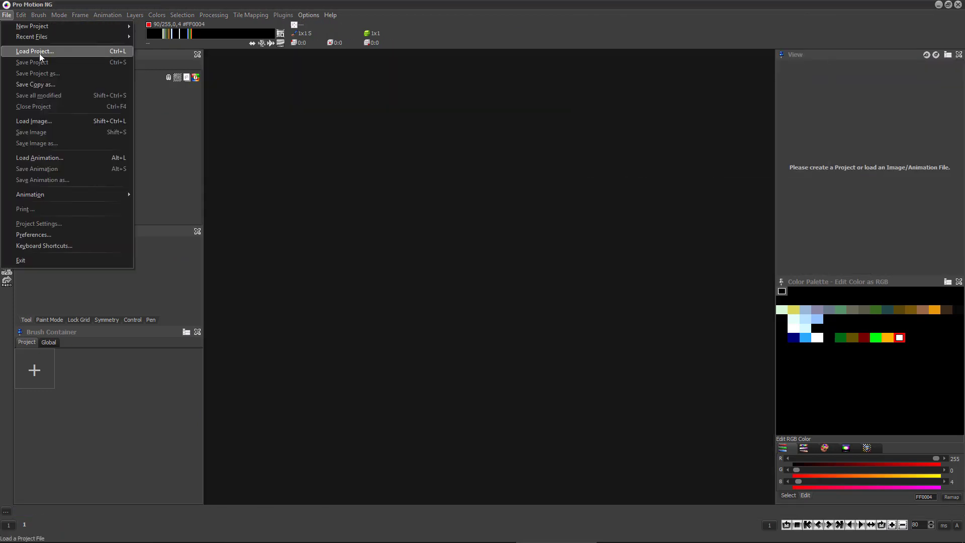
click(39, 54)
double_click(191, 168)
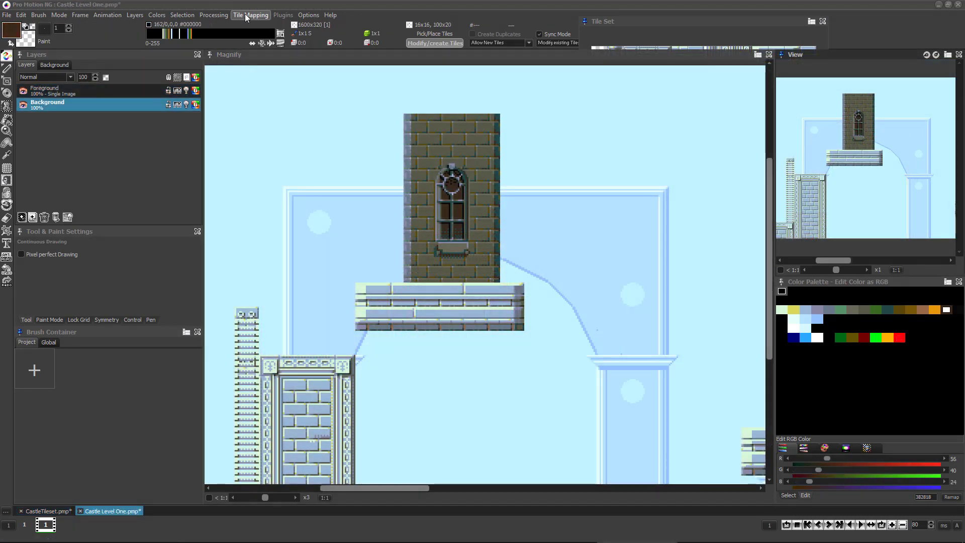
Export the default tile set with 20 tile columns as an indexed PNG named TilesetCastle in the tile mapping assets folder.
click(248, 16)
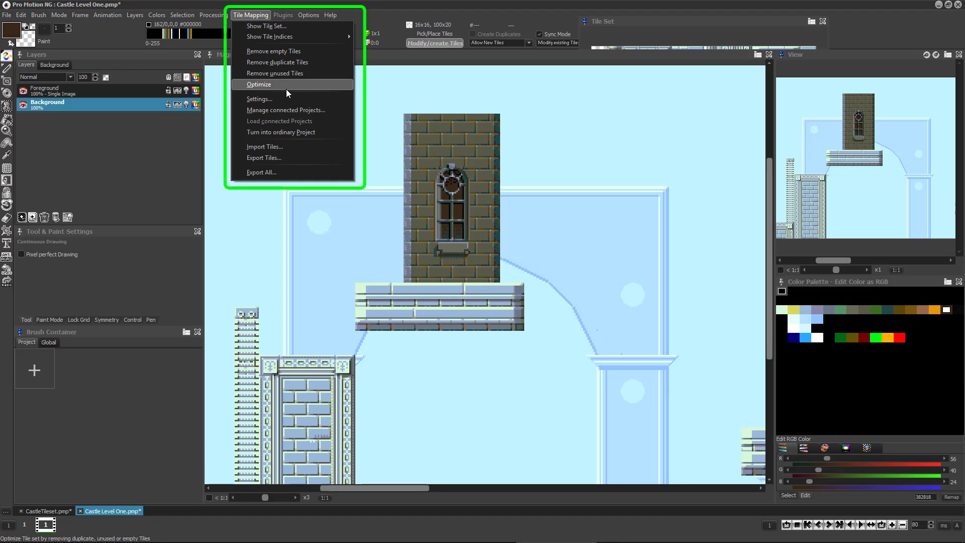
click(267, 173)
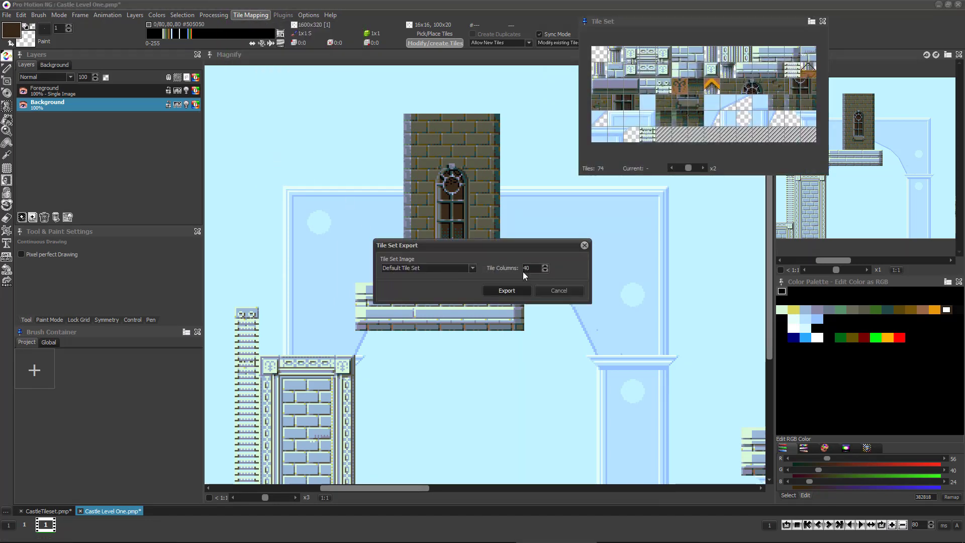
click(523, 290)
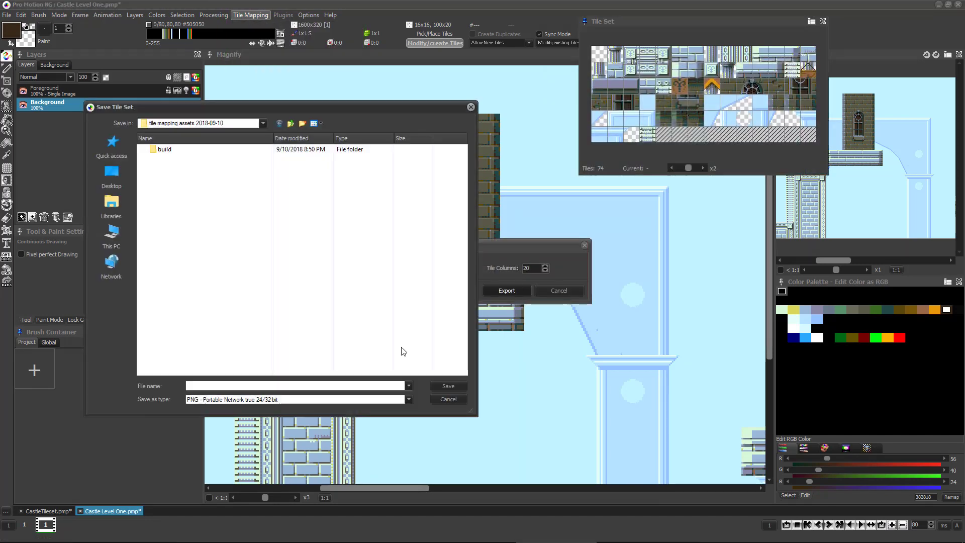
click(271, 400)
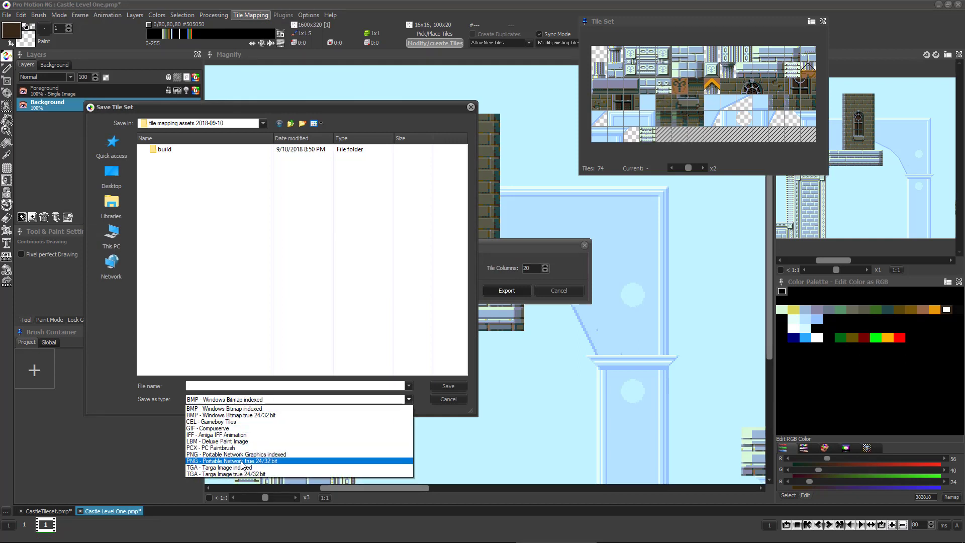
click(272, 454)
click(309, 386)
text(TilesetCastle)
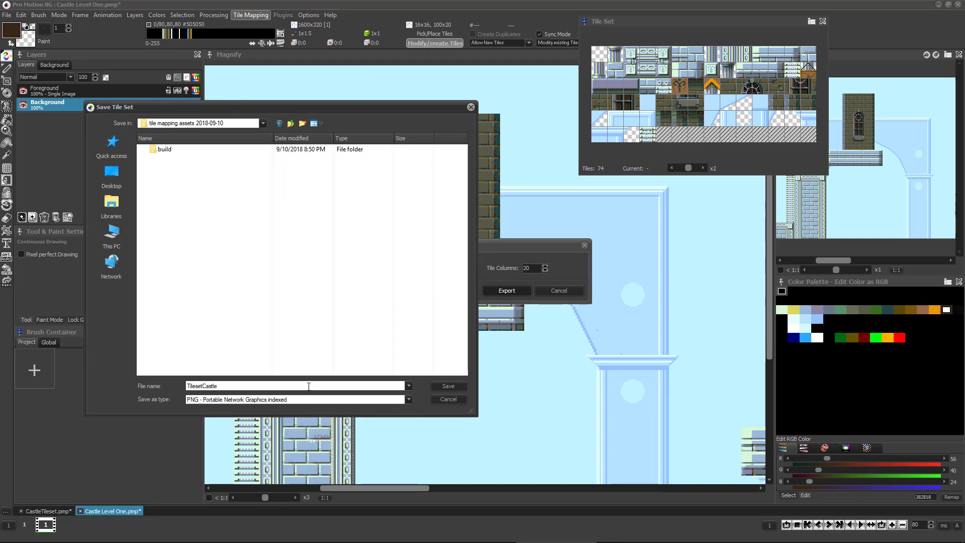
key(Return)
Set up an export of all tile mapping data with an indexed PNG tile set, 20 tile columns and a TXM - Text Tile Map.
click(251, 15)
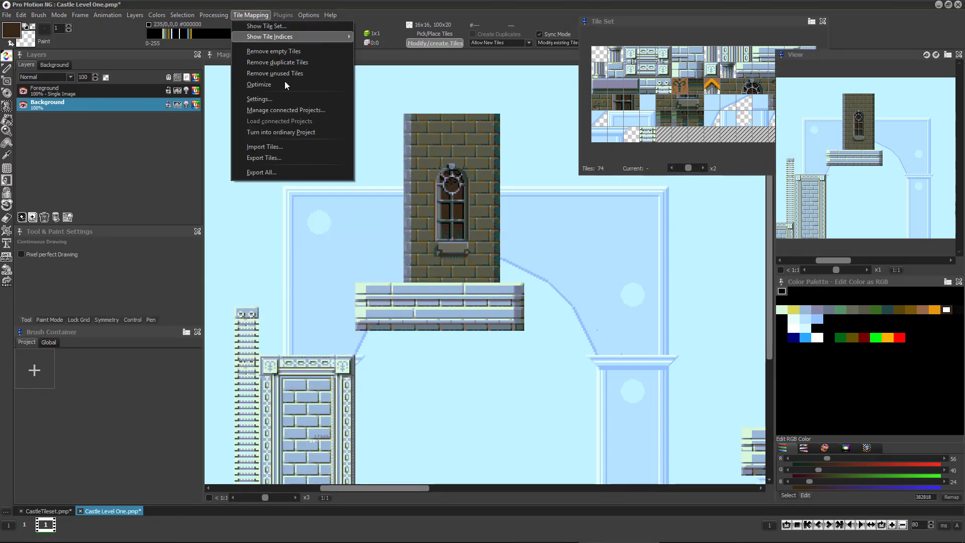
click(279, 173)
click(543, 202)
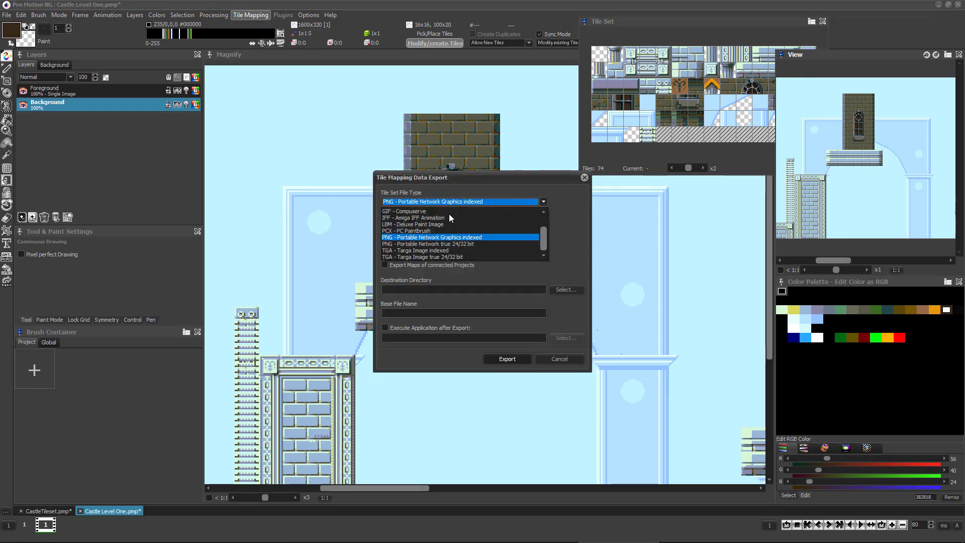
click(417, 235)
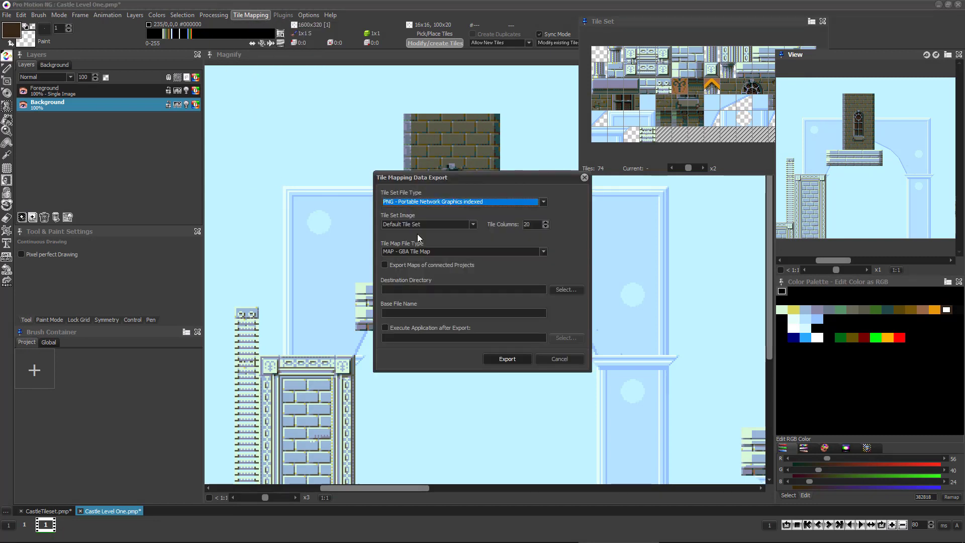
click(534, 224)
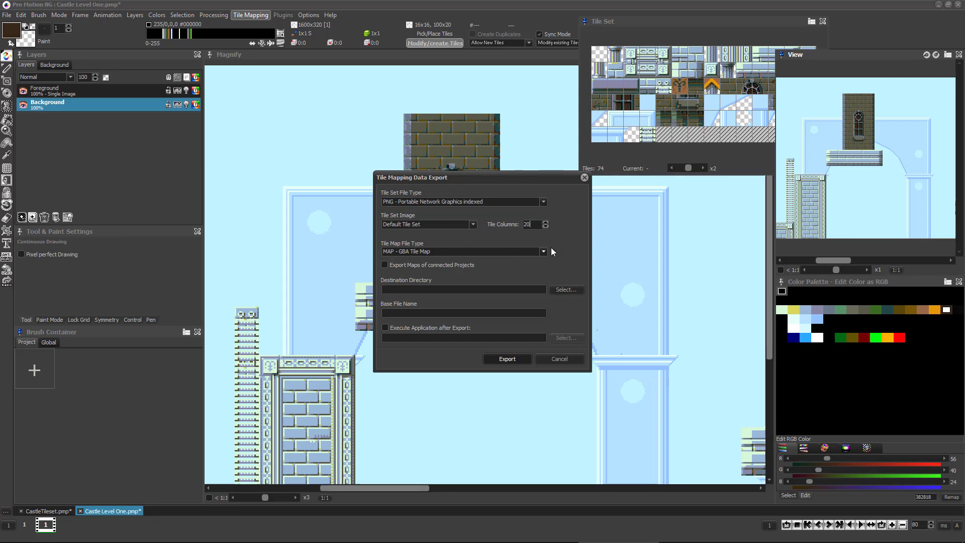
click(544, 251)
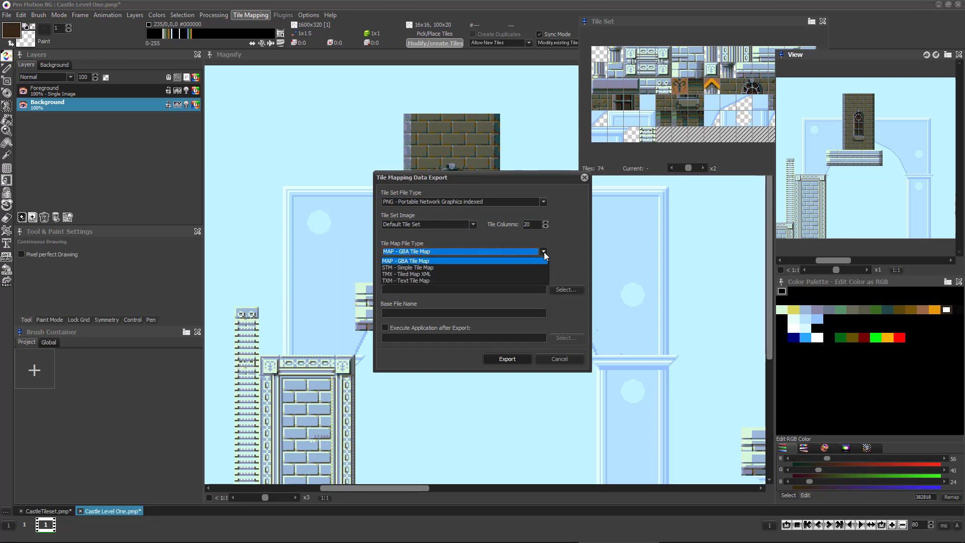
click(426, 280)
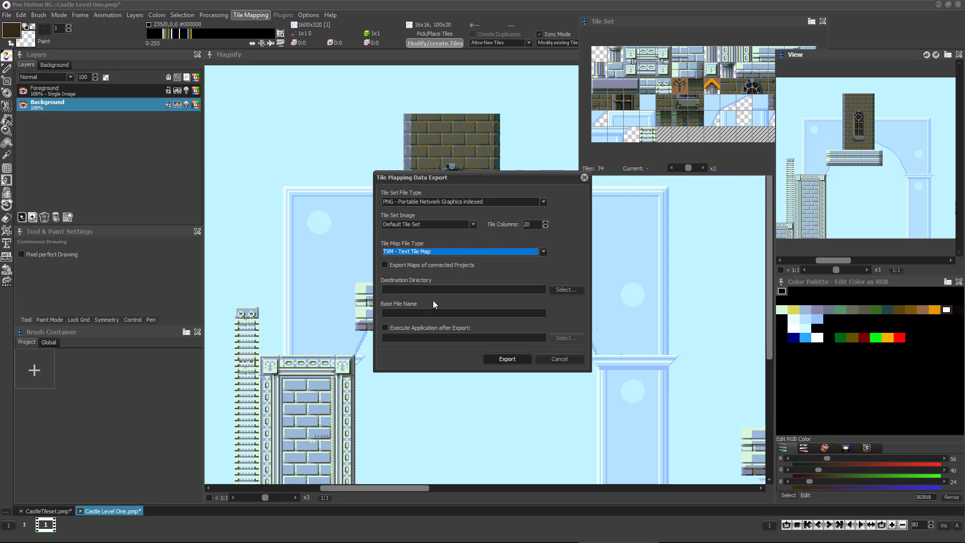
Set the export destination to the tile mapping assets 2018-09-10 folder, name the base file Castle, and run the export.
click(563, 290)
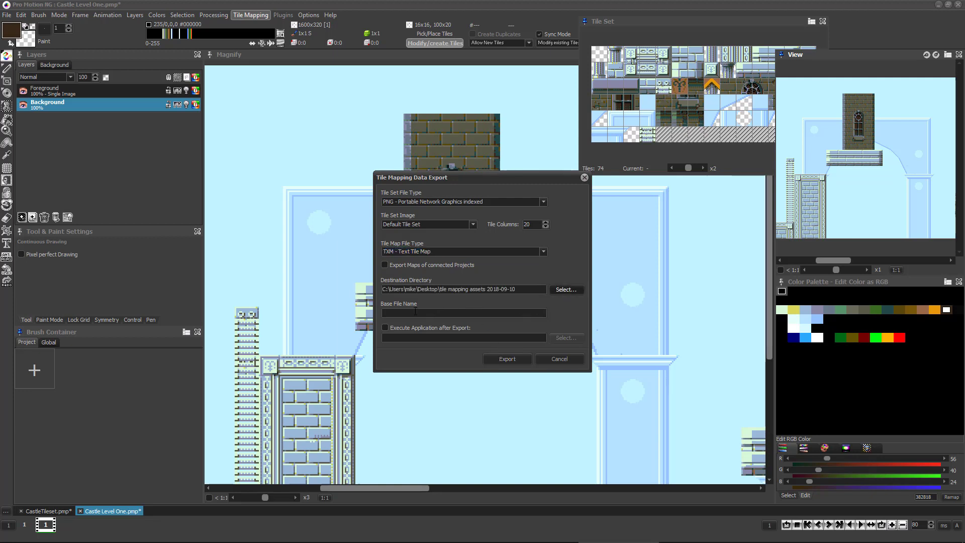
click(404, 312)
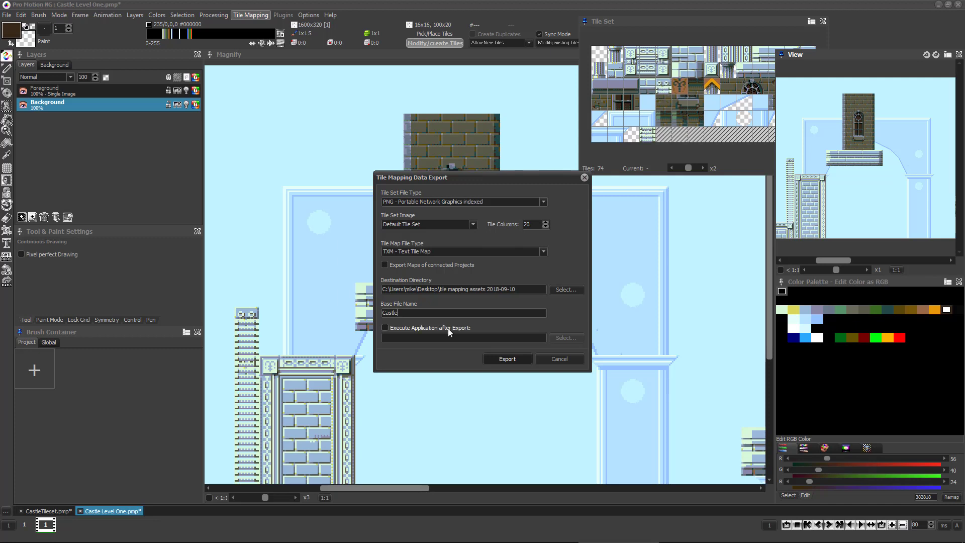
click(507, 359)
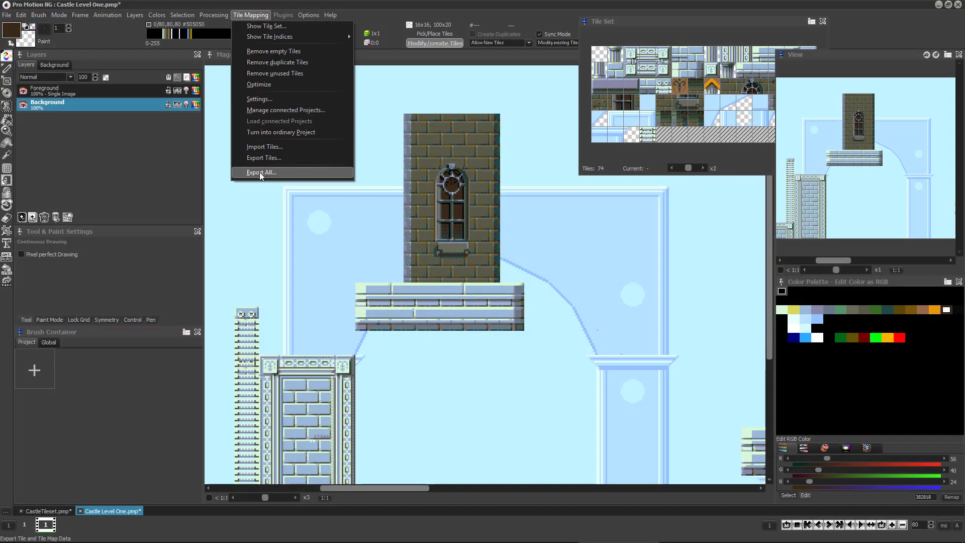
Start another export of all tile mapping data with the maps of connected projects included.
click(259, 172)
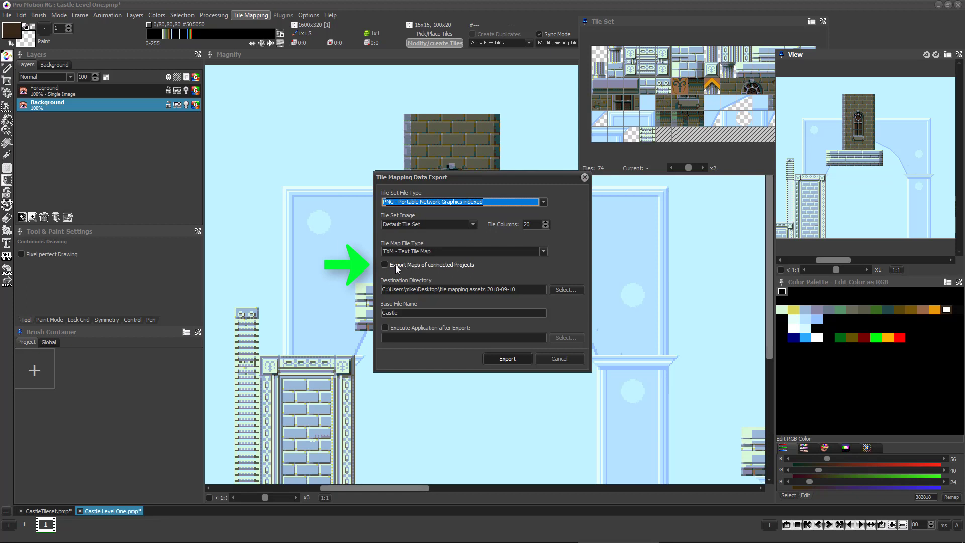
click(384, 264)
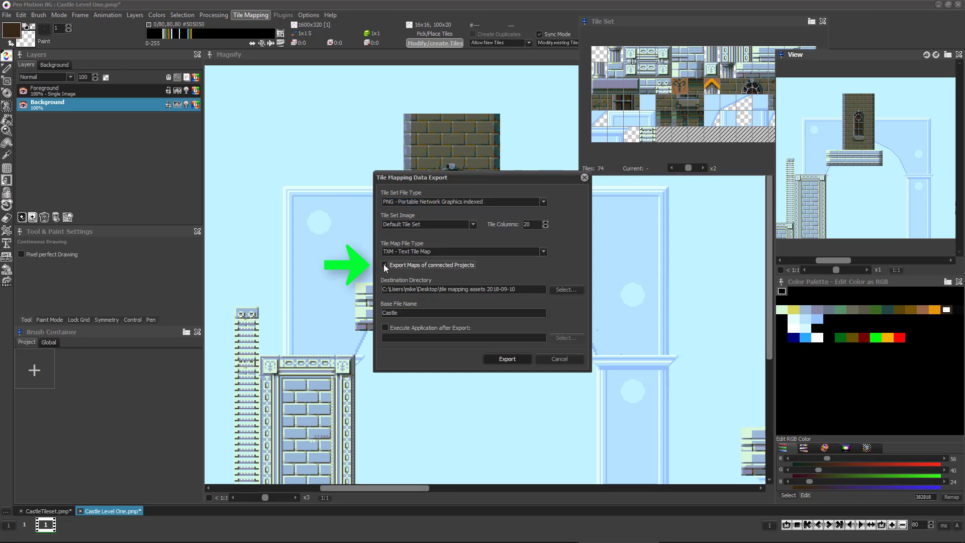